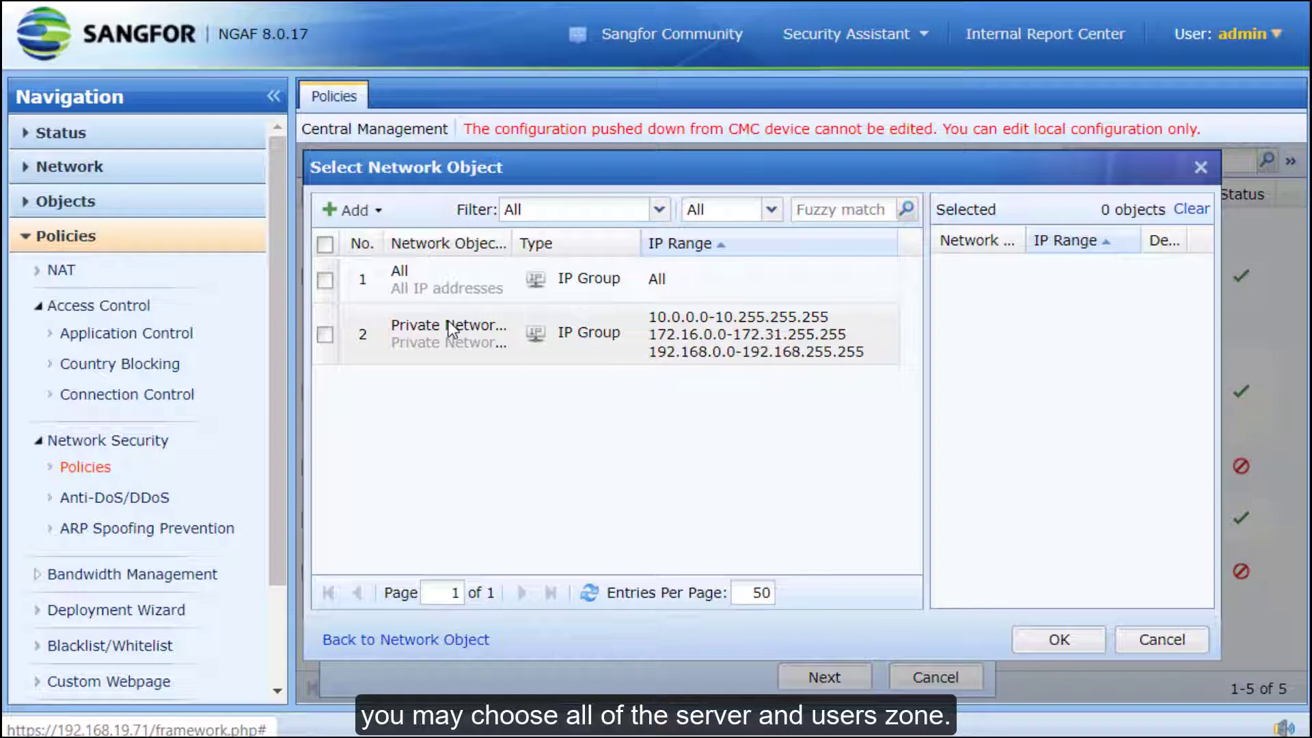
Set the destination network object to Private Network Segment and the server scenario to "Source is not processed via SNAT or CDN"
{"action": "left_click", "coordinate": [449, 327]}
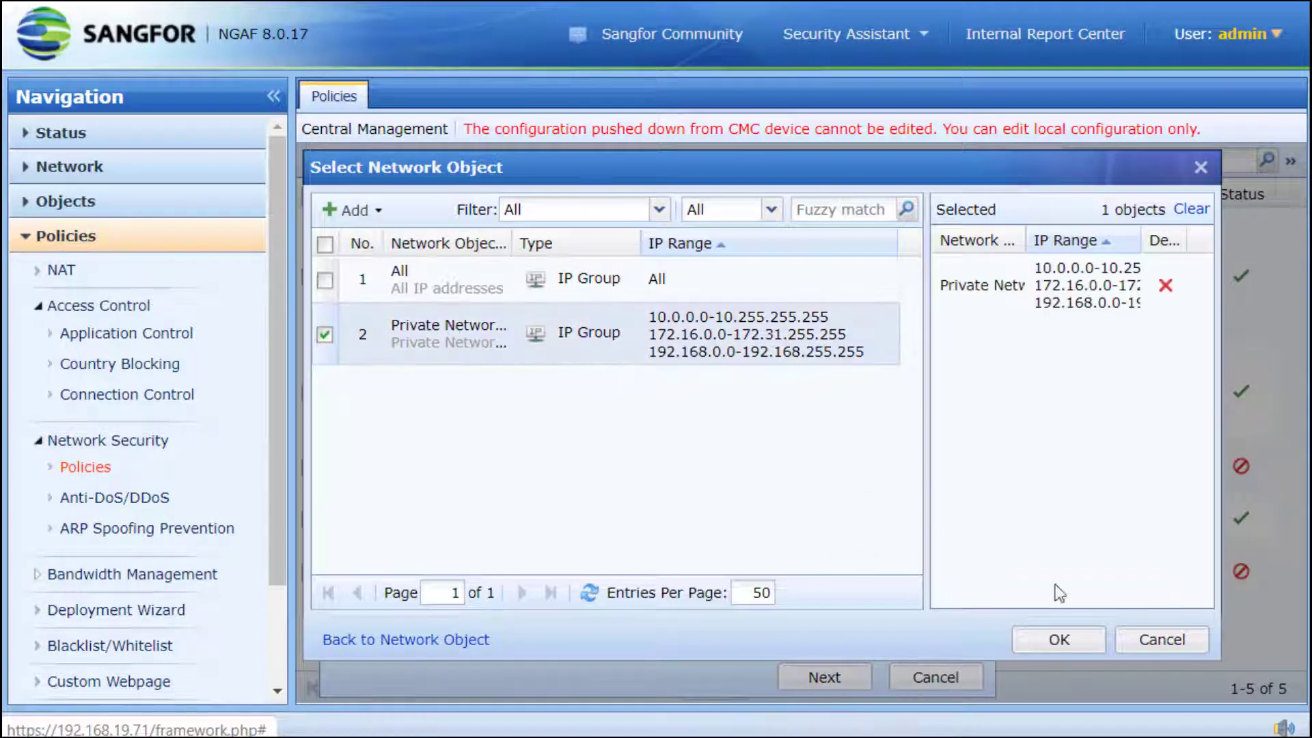
{"action": "left_click", "coordinate": [1059, 640]}
{"action": "scroll", "coordinate": [585, 457], "scroll_direction": "down", "scroll_amount": 3}
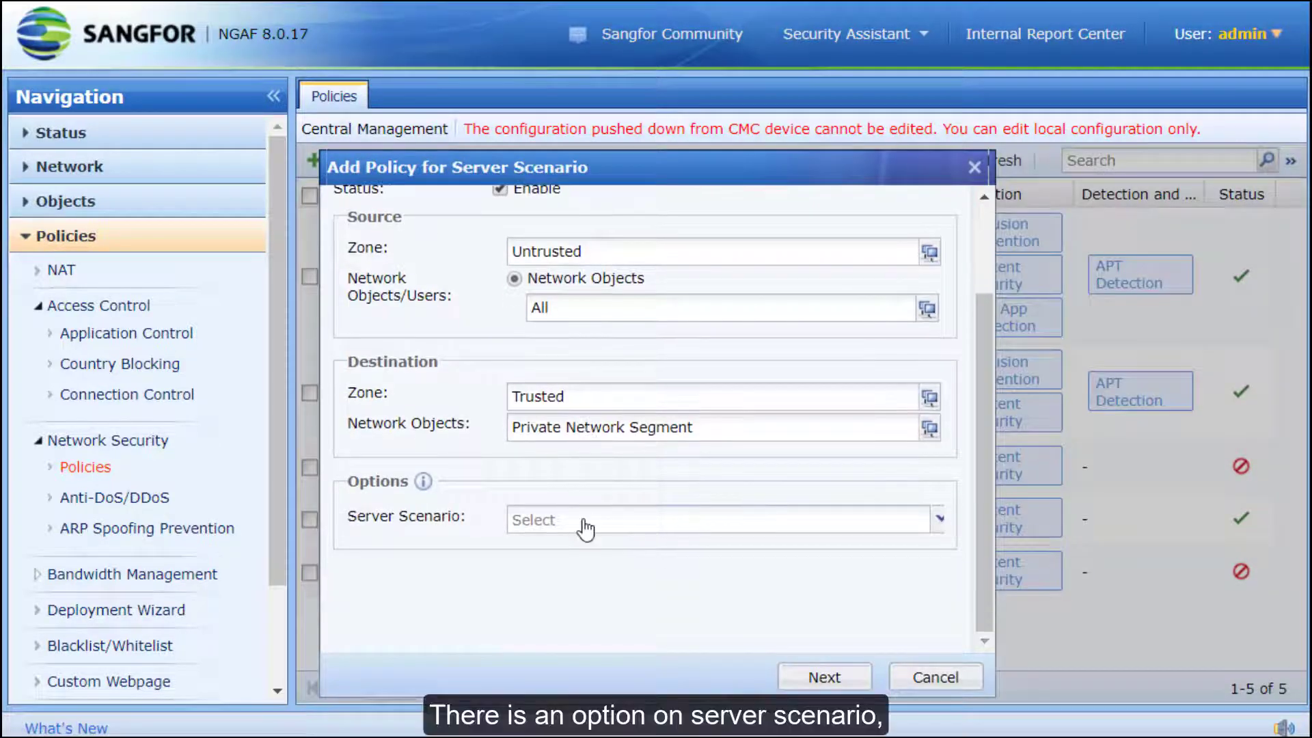
{"action": "left_click", "coordinate": [581, 519]}
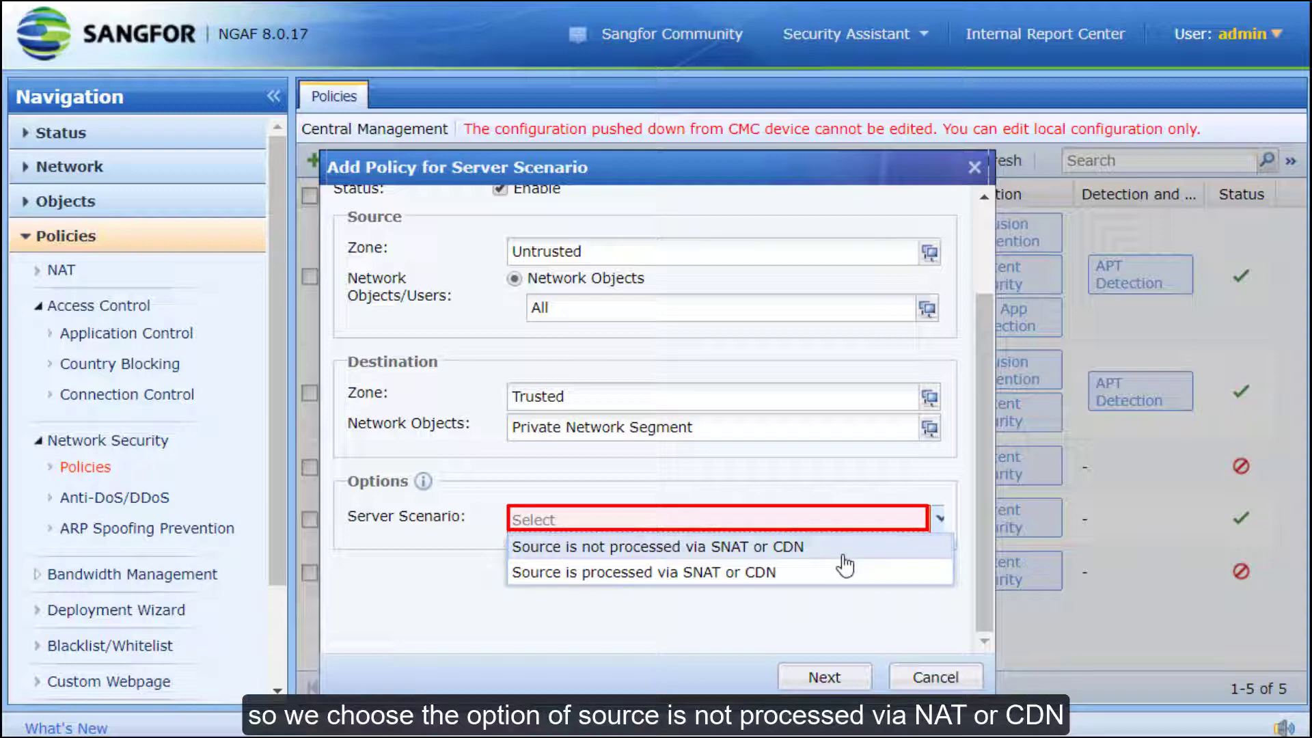
{"action": "left_click", "coordinate": [844, 555]}
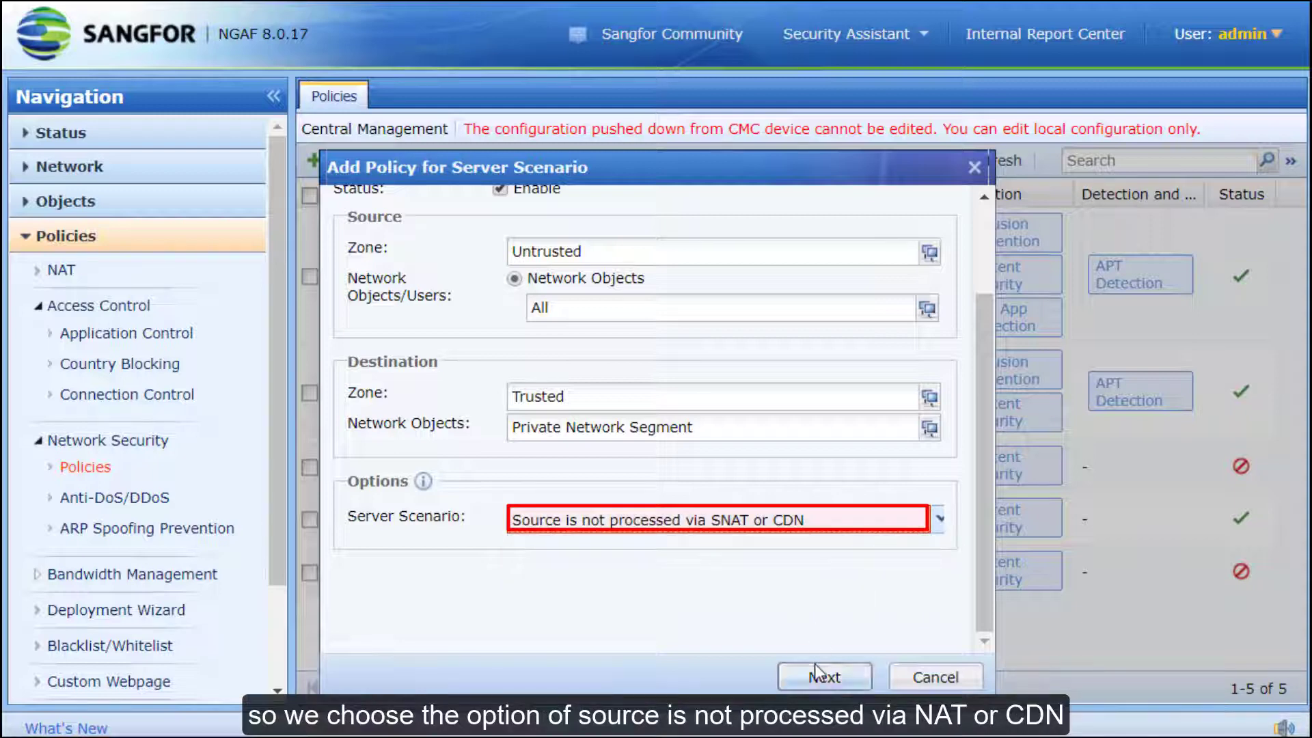
{"action": "left_click", "coordinate": [818, 675]}
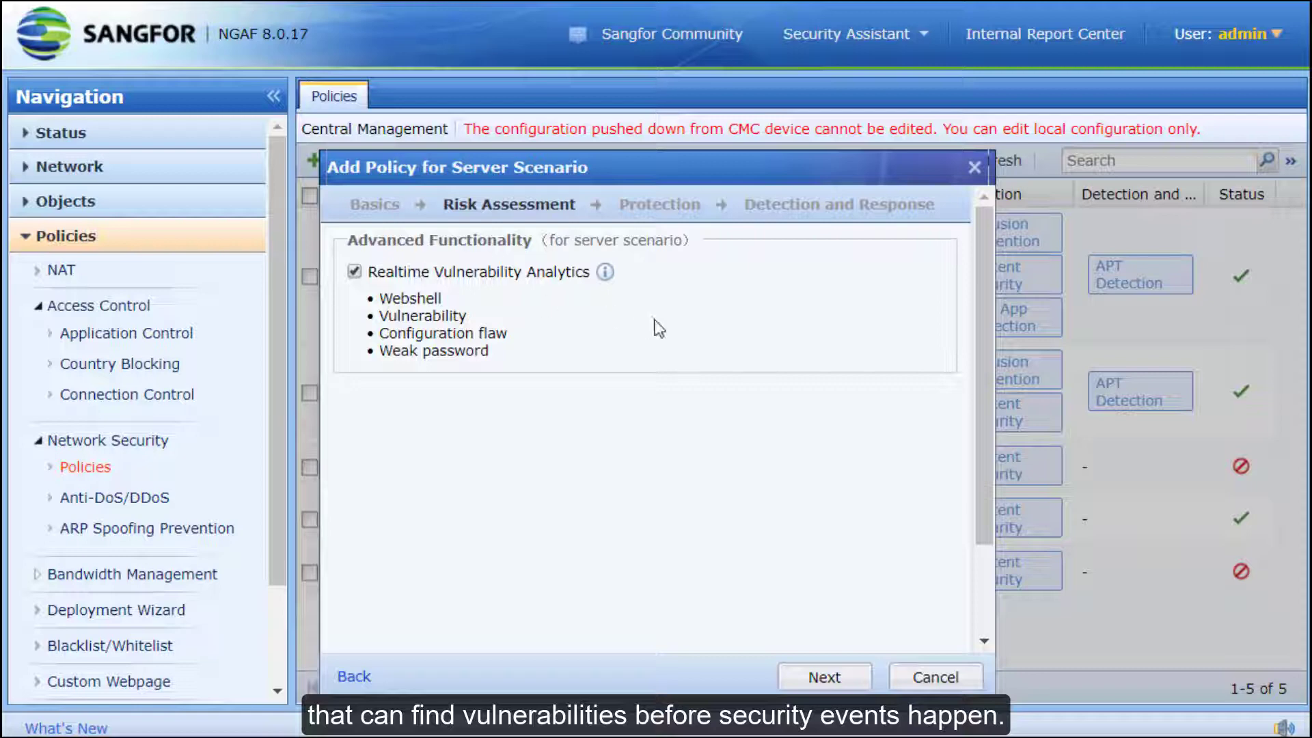
Keep Realtime Vulnerability Analytics and the default protection templates with action Deny, and proceed to Detection and Response
{"action": "left_click", "coordinate": [820, 680]}
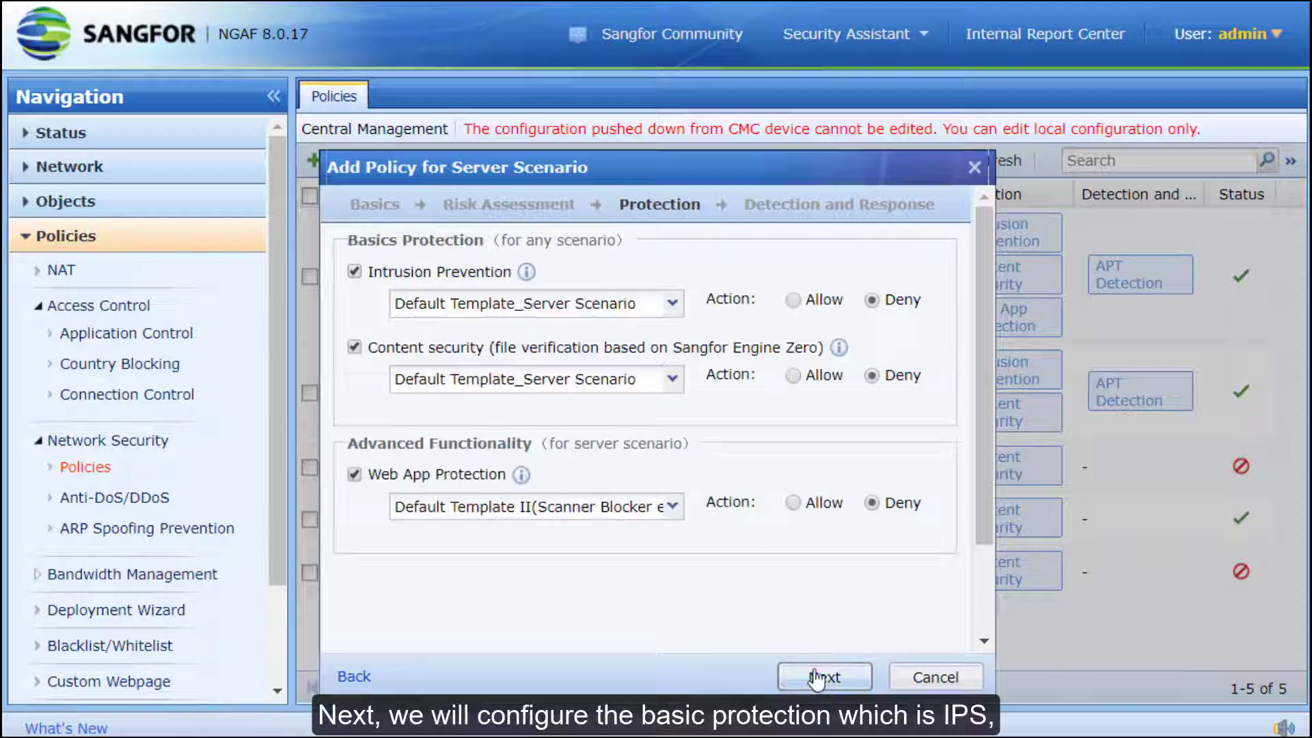
{"action": "left_click", "coordinate": [671, 304]}
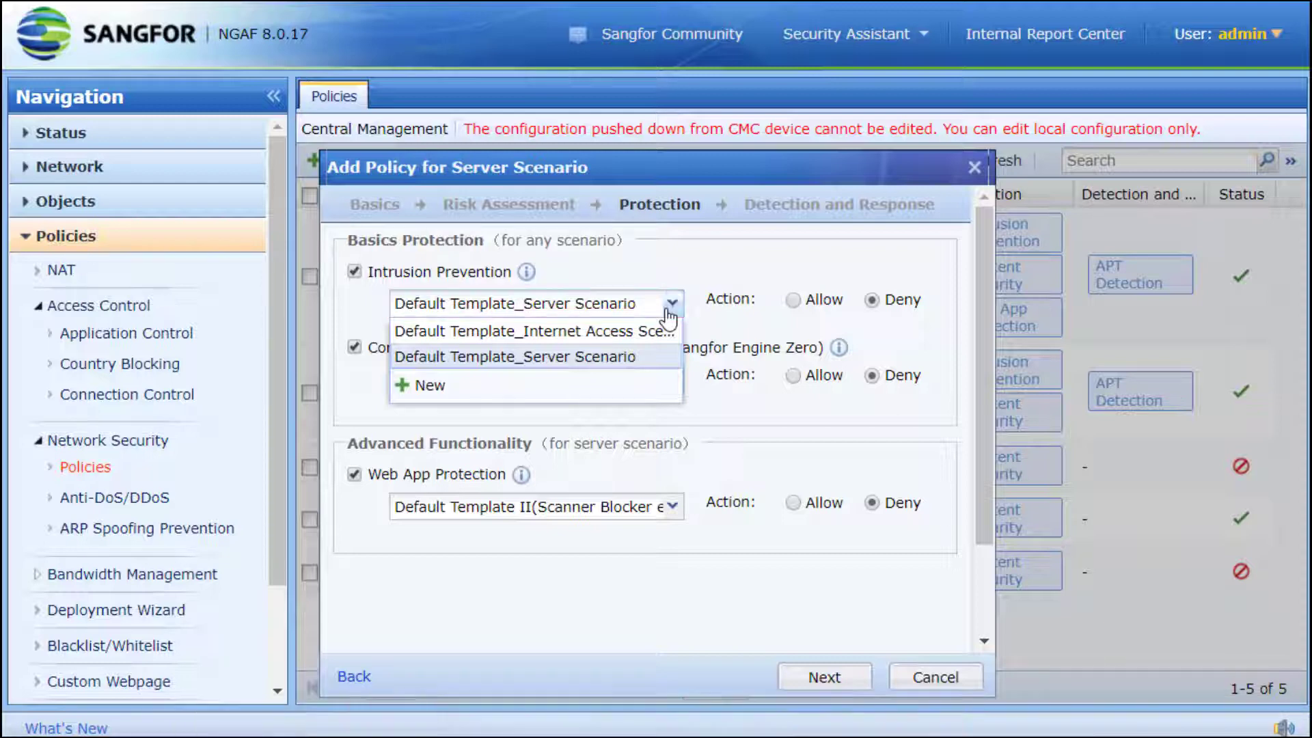
{"action": "left_click", "coordinate": [667, 315]}
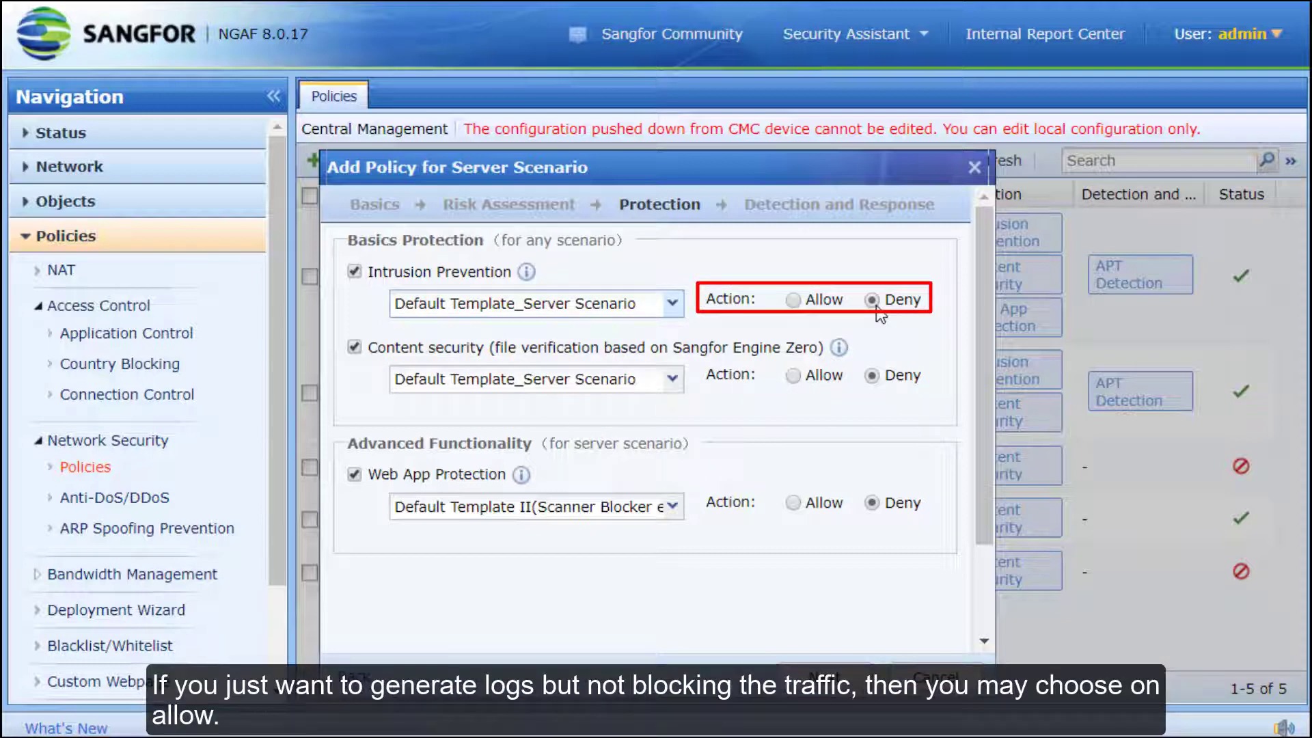
{"action": "left_click", "coordinate": [826, 677]}
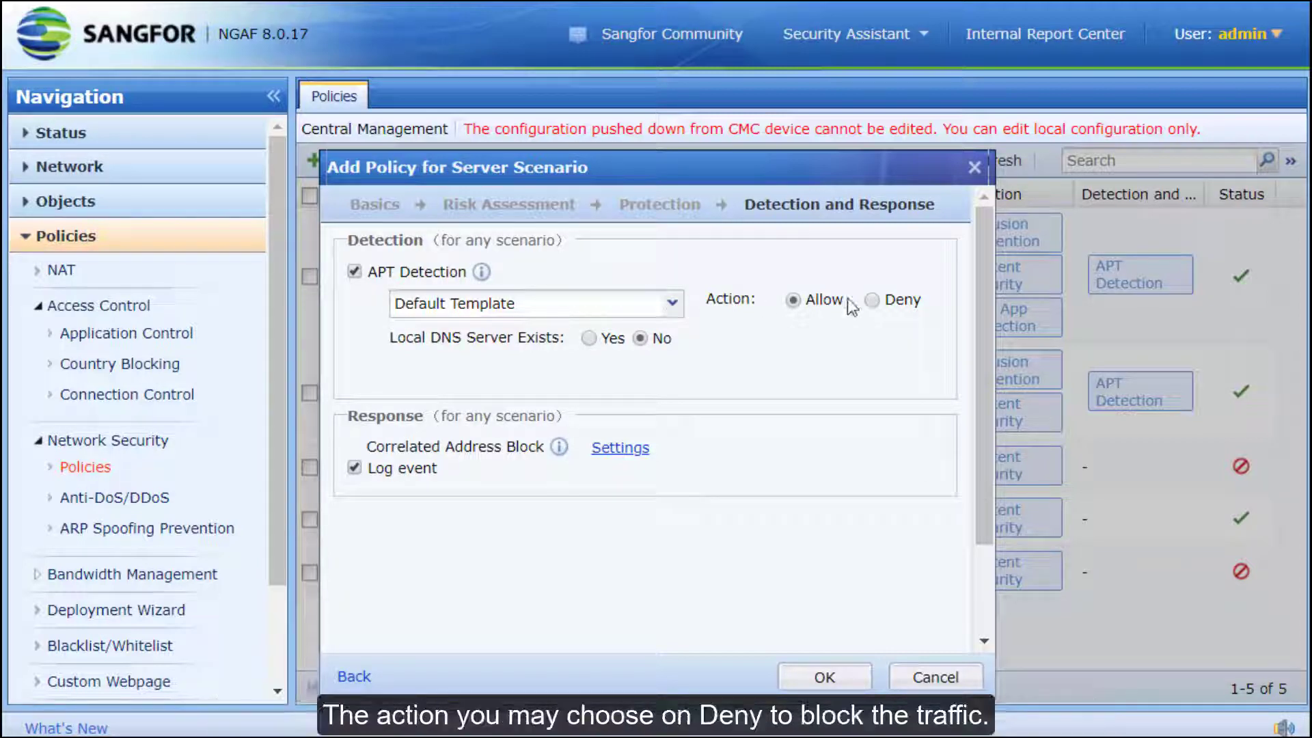
Set the APT Detection action to Deny and leave Local DNS Server Exists at No
{"action": "left_click", "coordinate": [880, 305]}
{"action": "left_click", "coordinate": [589, 338]}
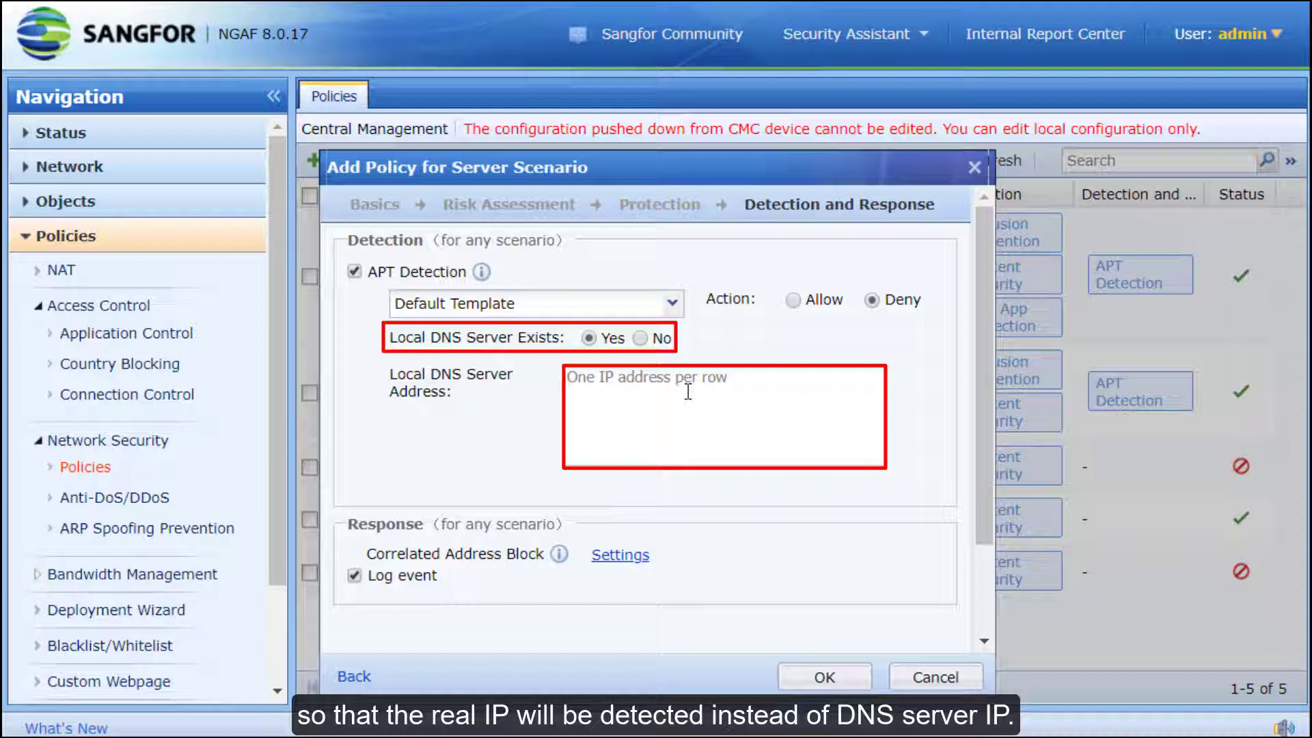
{"action": "left_click", "coordinate": [640, 338]}
Enable the correlated address block against high threats and save the server scenario policy
{"action": "left_click", "coordinate": [632, 449]}
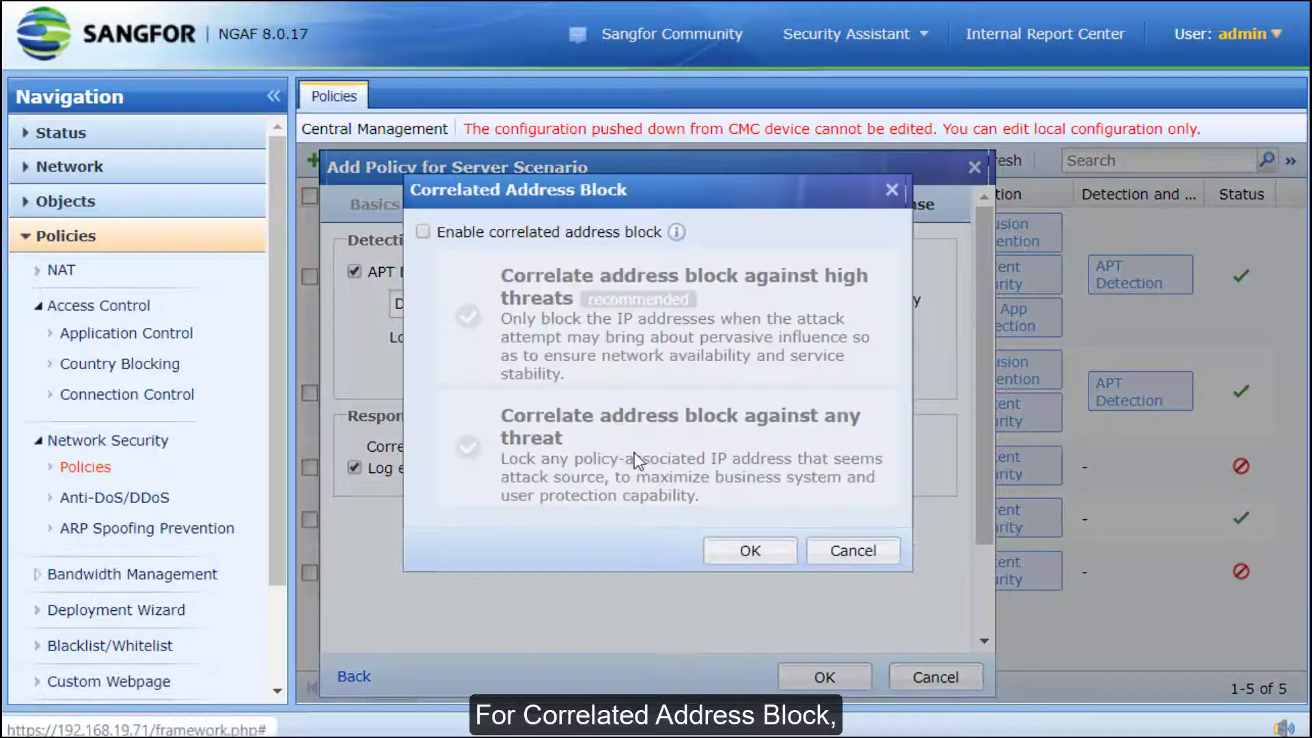
{"action": "left_click", "coordinate": [423, 233]}
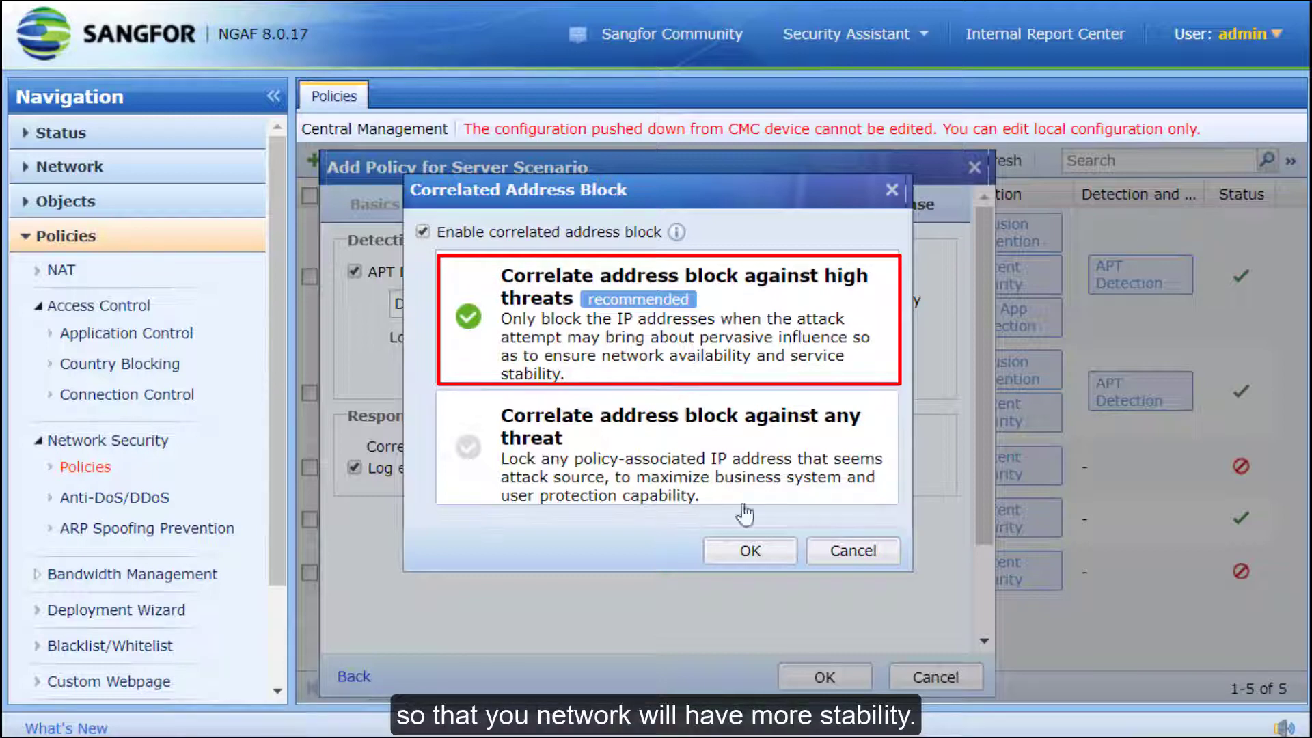
{"action": "left_click", "coordinate": [750, 551]}
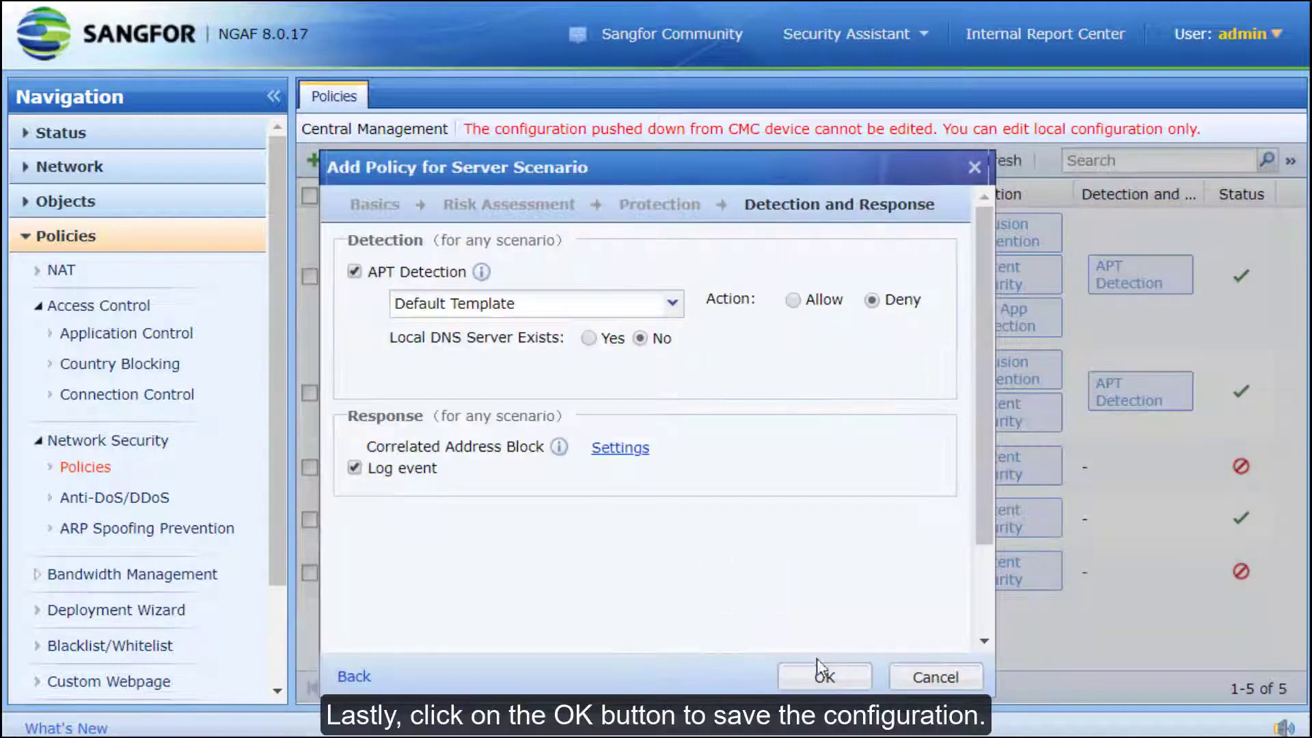
{"action": "left_click", "coordinate": [821, 678]}
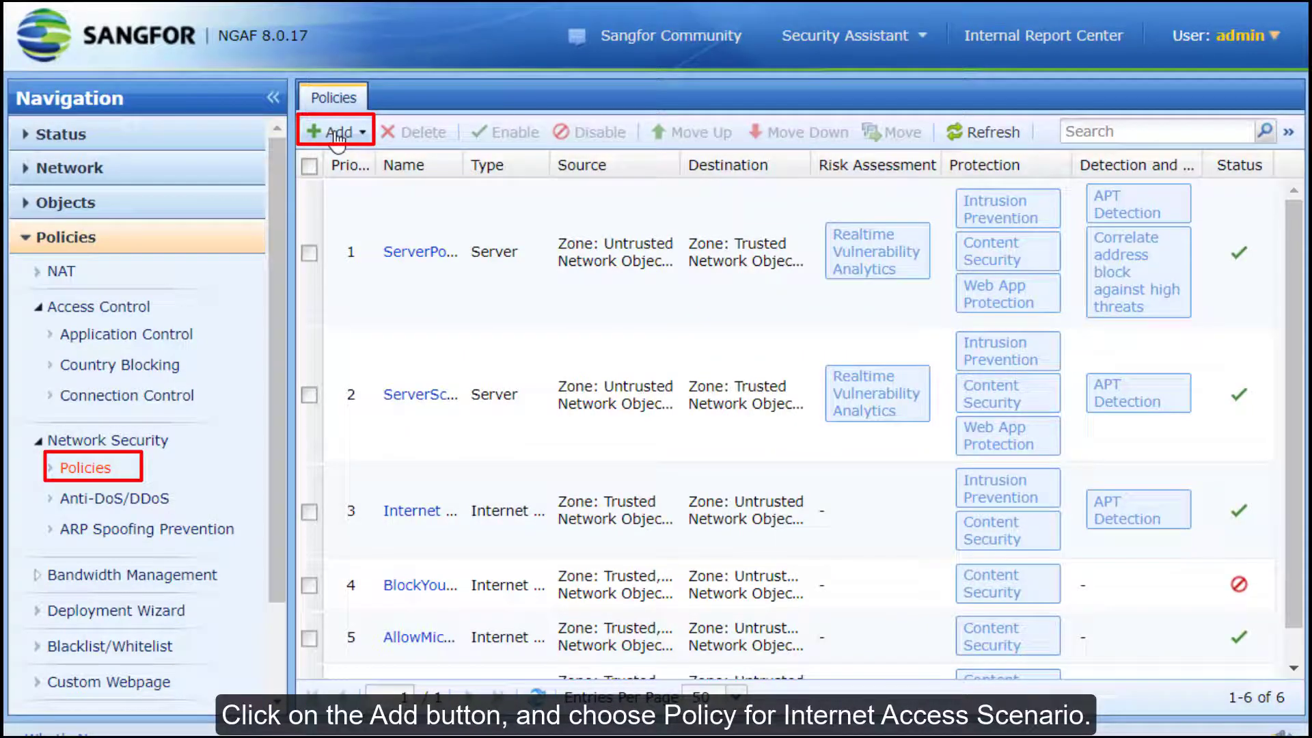
Add a policy for the Internet access scenario and name it InternetPolicy
{"action": "left_click", "coordinate": [336, 133]}
{"action": "left_click", "coordinate": [345, 194]}
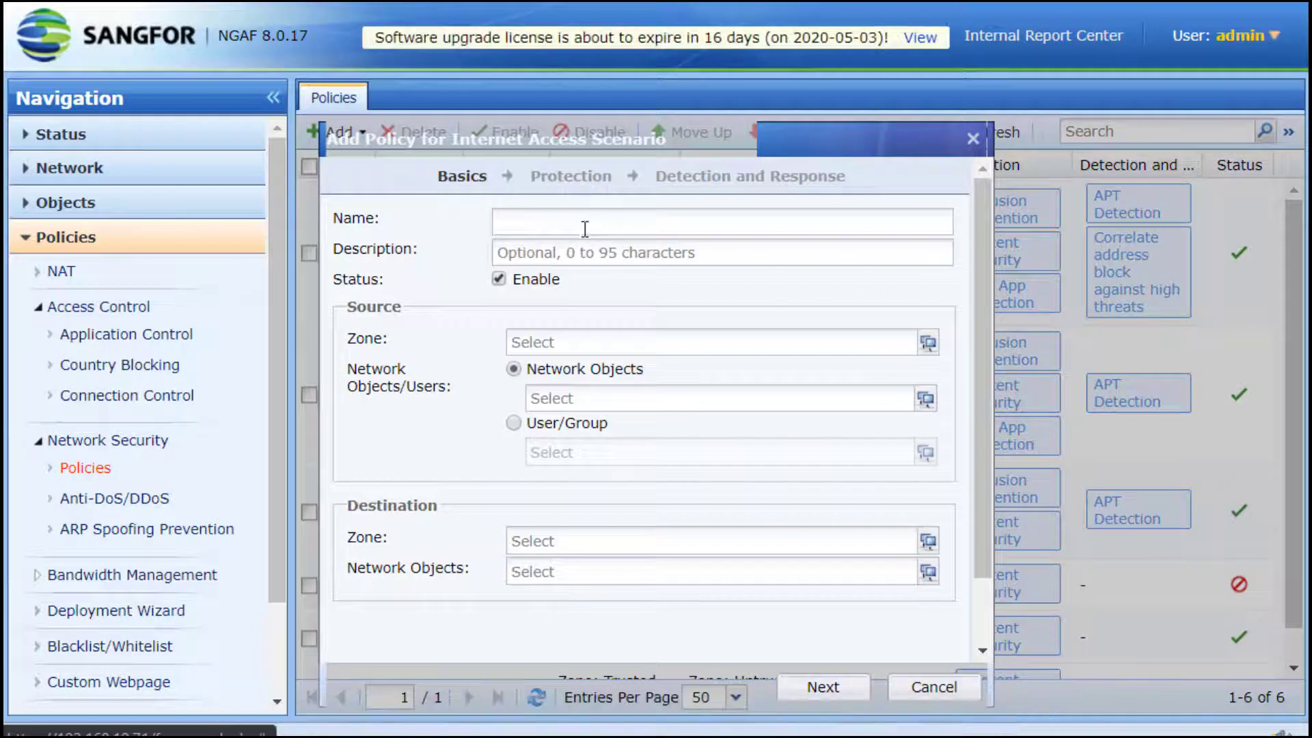
{"action": "type", "text": "Inter"}
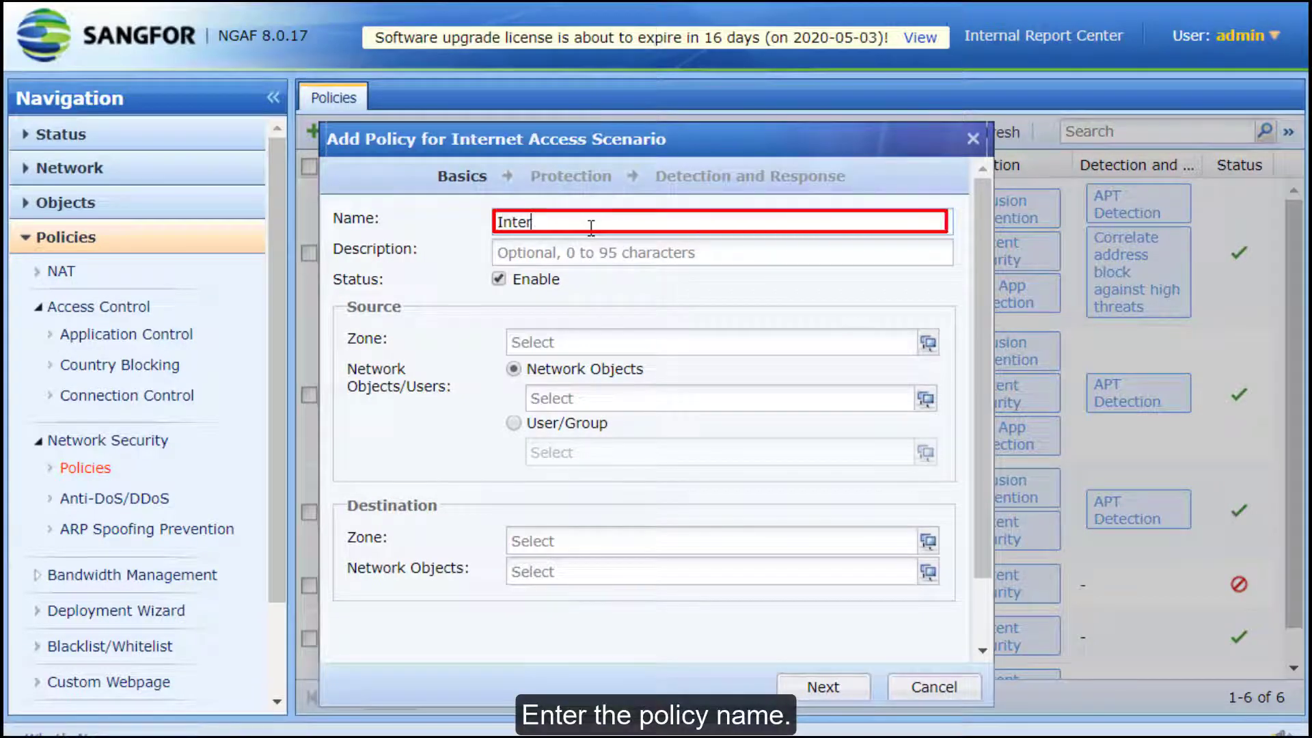
{"action": "type", "text": "netPolicy"}
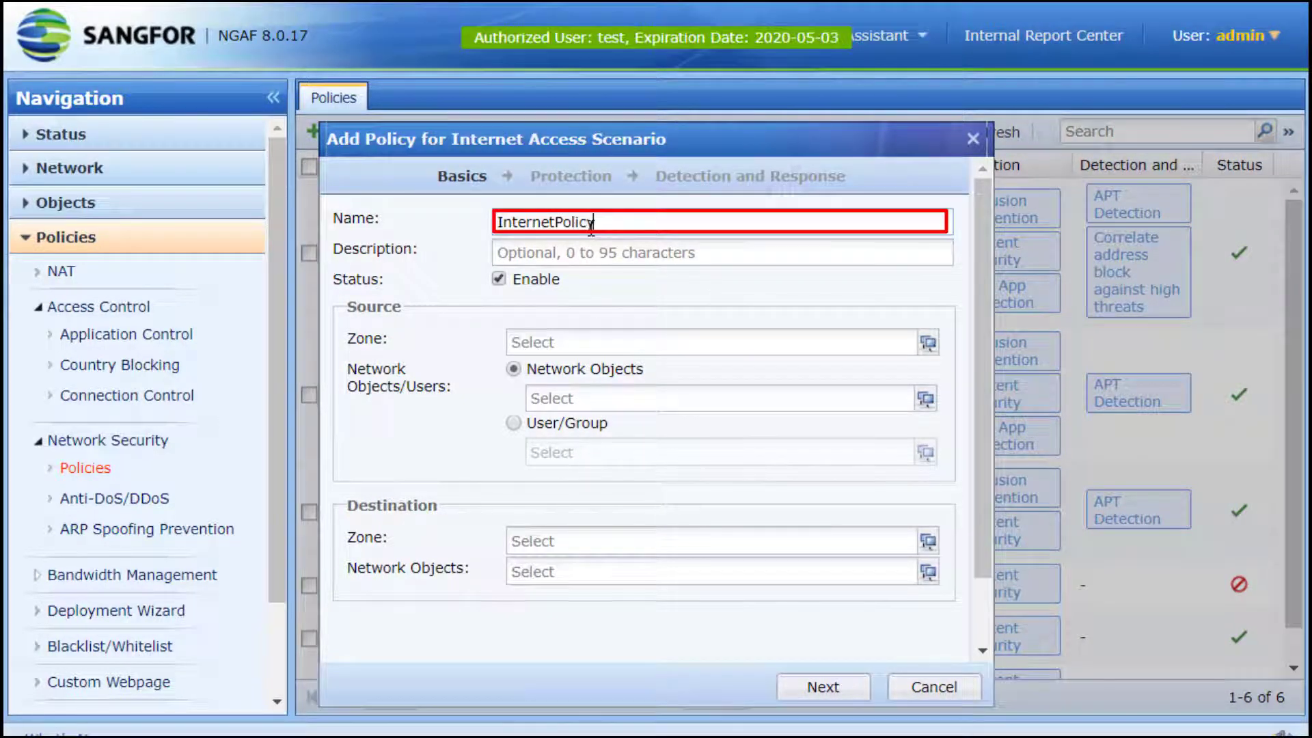
Set the policy's source zone to Trusted and its source network object to Private Network Segment
{"action": "left_click", "coordinate": [583, 342]}
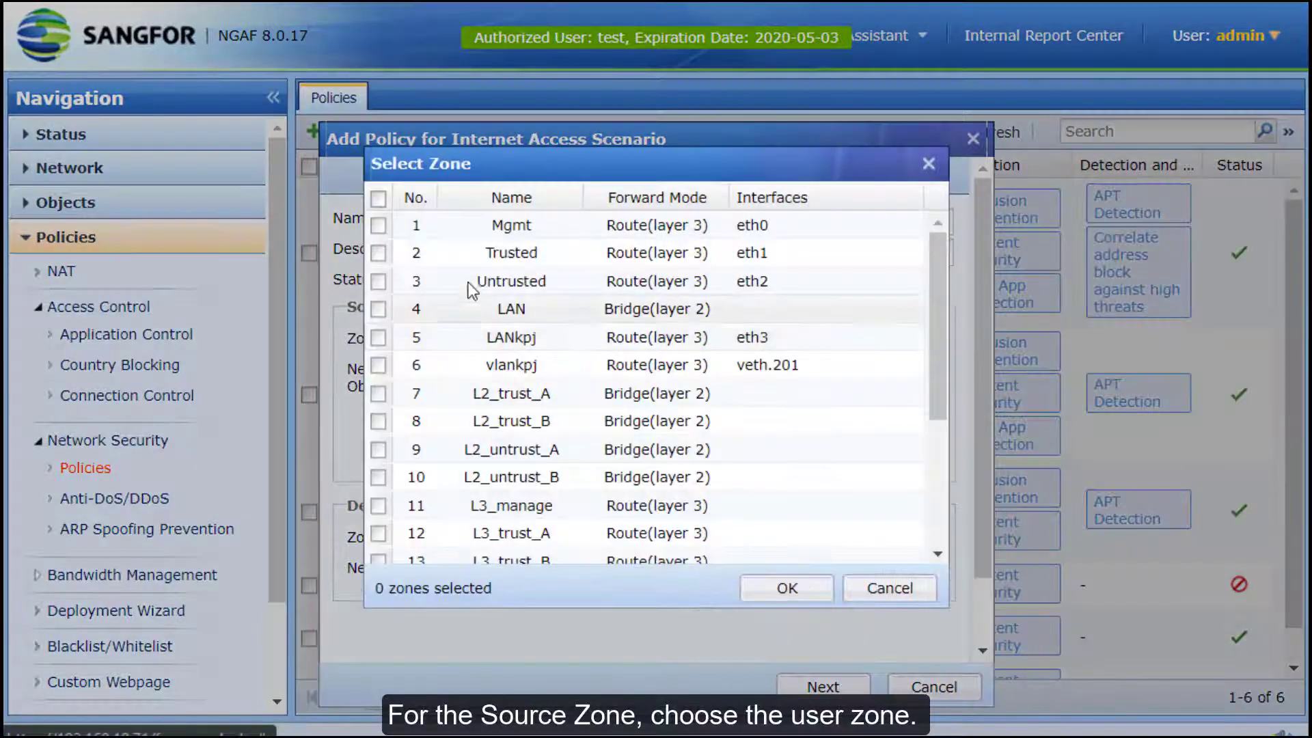
{"action": "left_click", "coordinate": [479, 254]}
{"action": "left_click", "coordinate": [786, 588]}
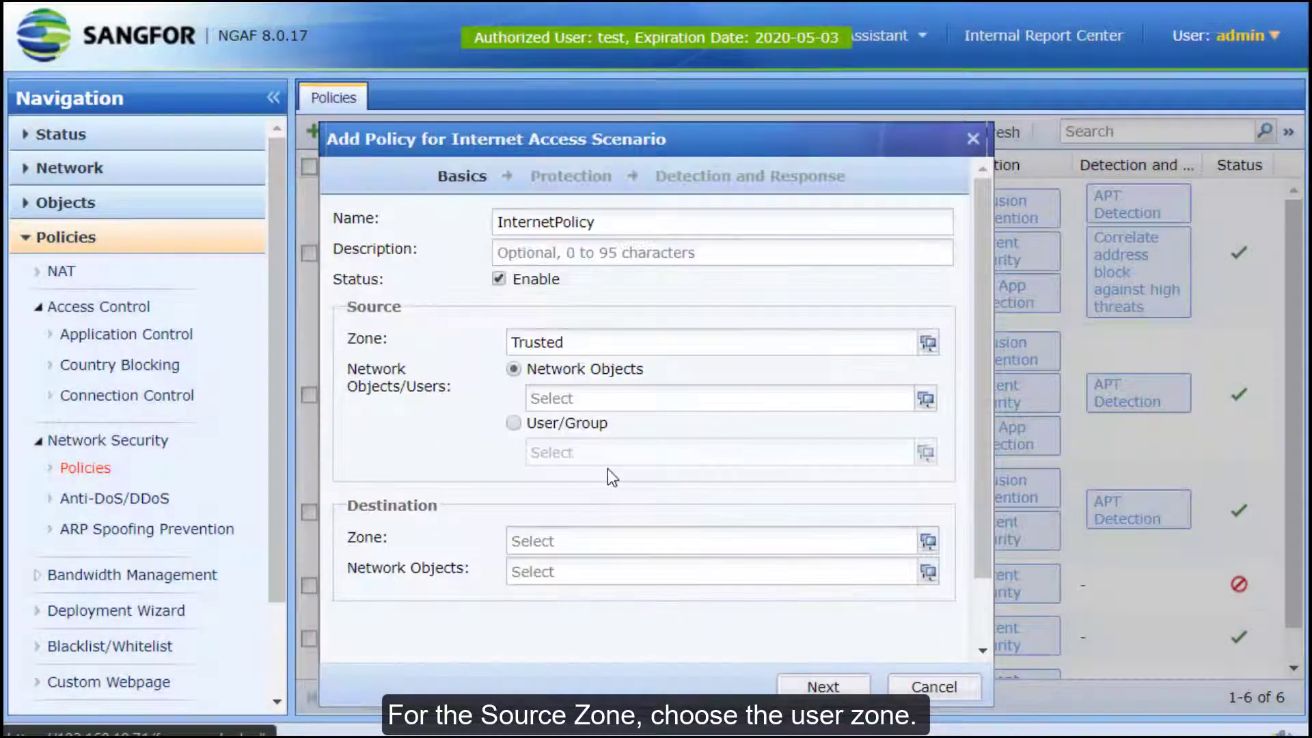
{"action": "left_click", "coordinate": [599, 410]}
{"action": "left_click", "coordinate": [587, 306]}
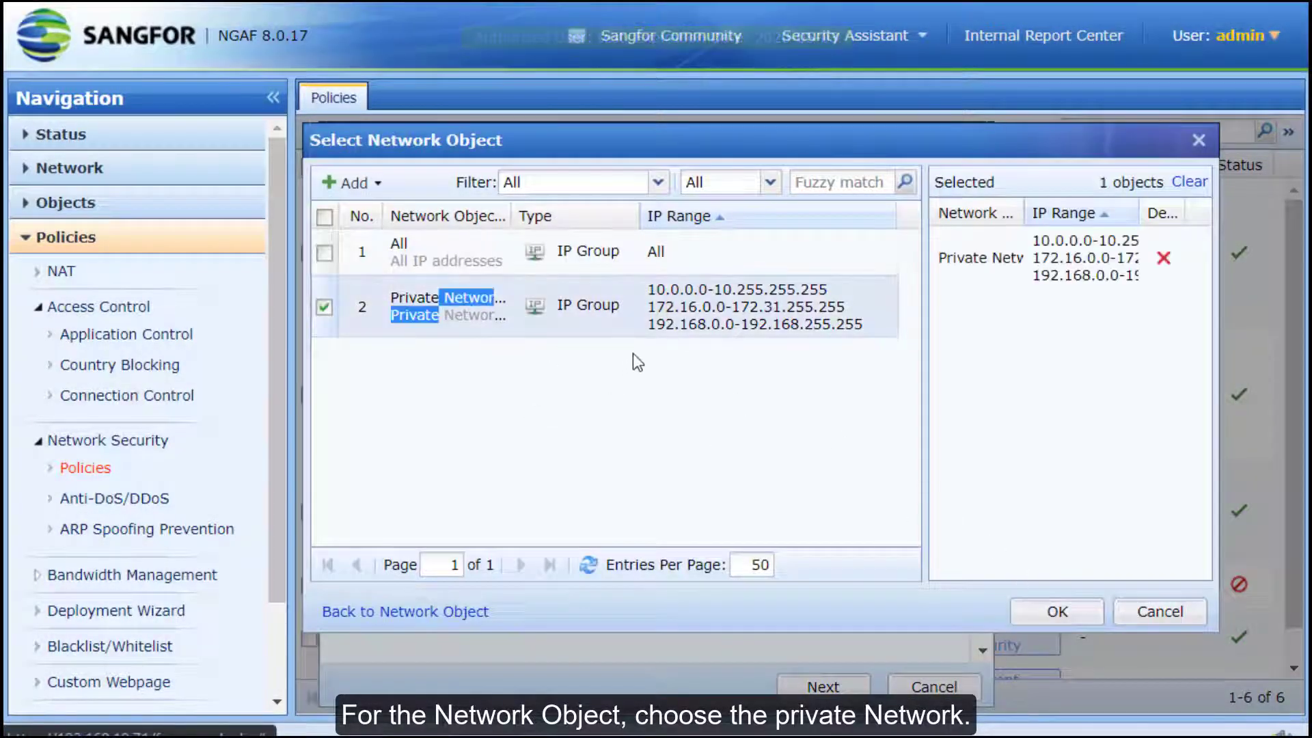
{"action": "left_click", "coordinate": [1073, 612]}
Set the destination zone to Untrusted and the destination network object to All, and proceed to the protection settings
{"action": "left_click", "coordinate": [574, 541]}
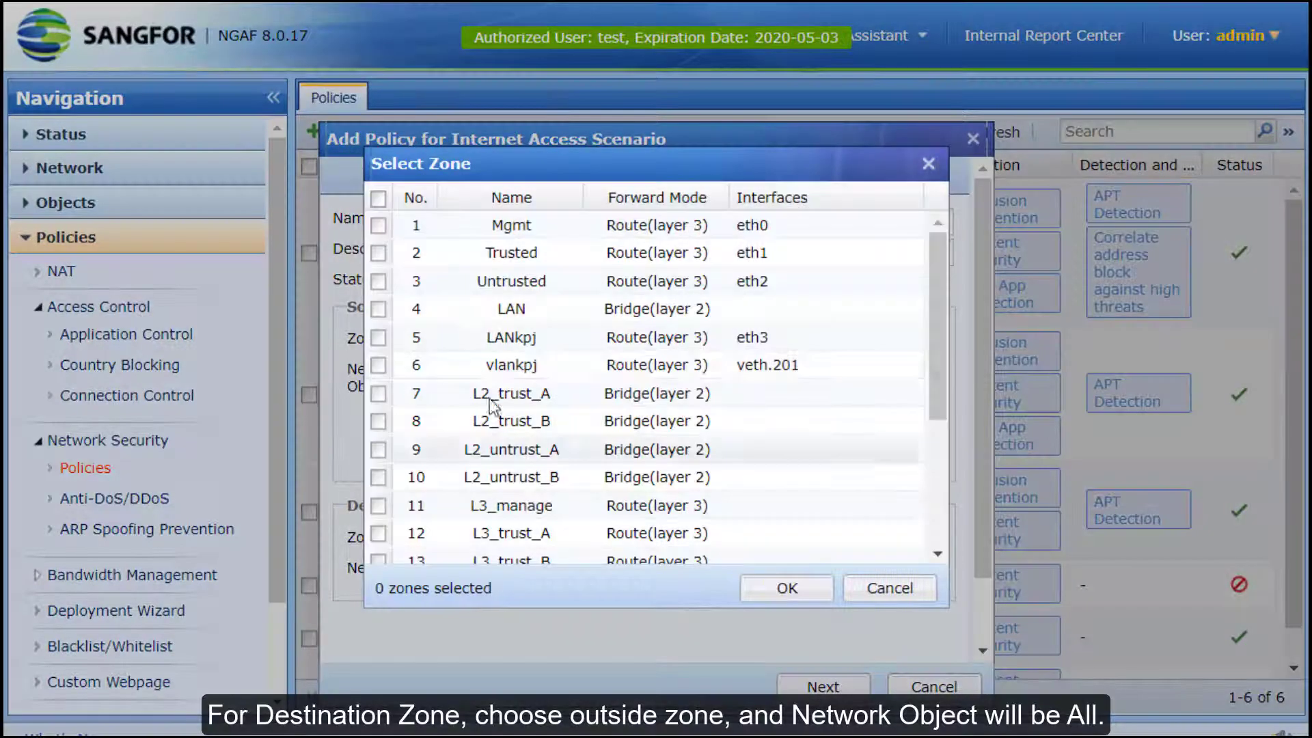
{"action": "left_click", "coordinate": [492, 281]}
{"action": "left_click", "coordinate": [758, 584]}
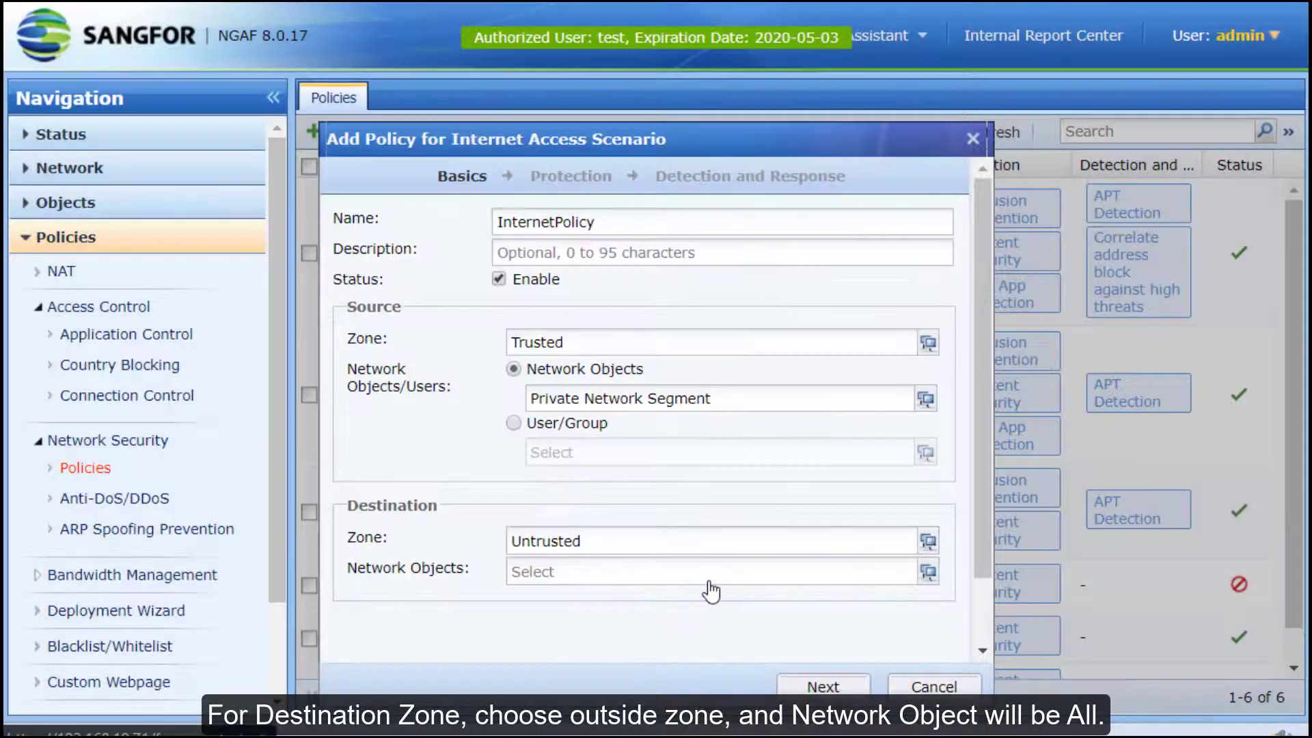
{"action": "left_click", "coordinate": [677, 577]}
{"action": "left_click", "coordinate": [424, 256]}
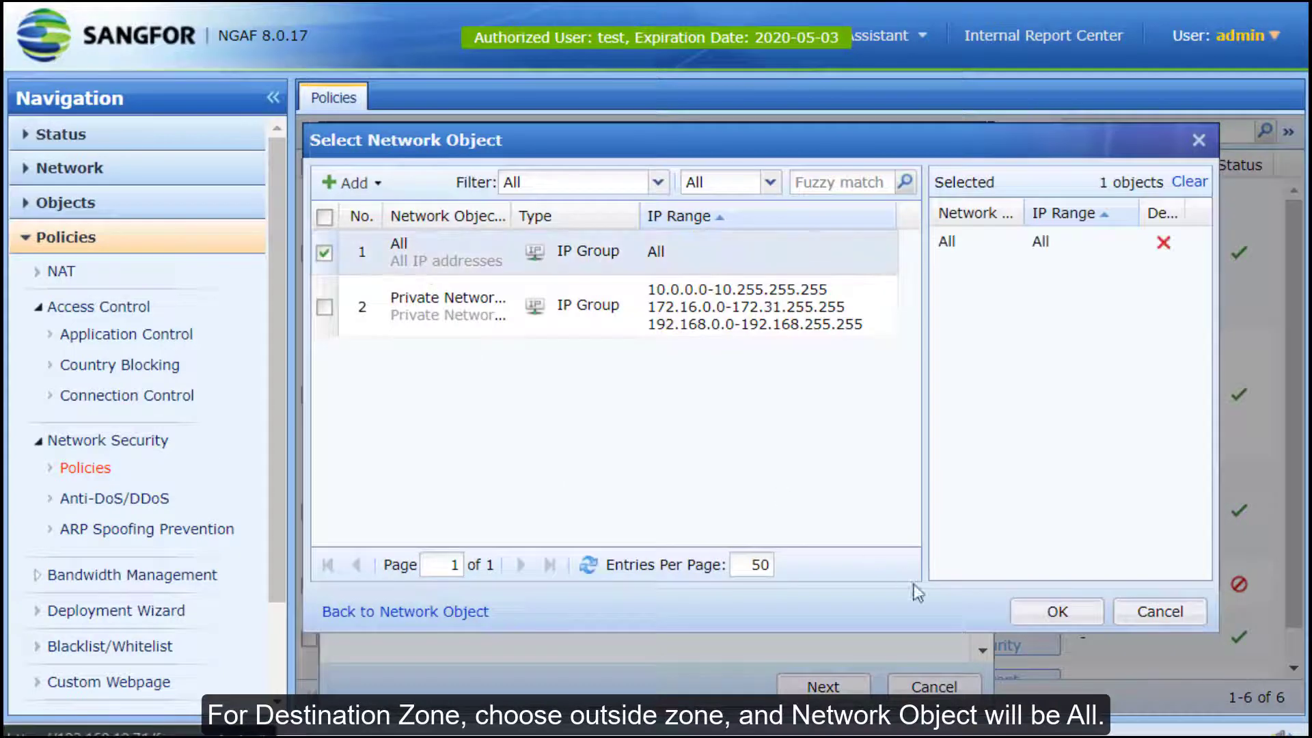
{"action": "left_click", "coordinate": [1055, 613]}
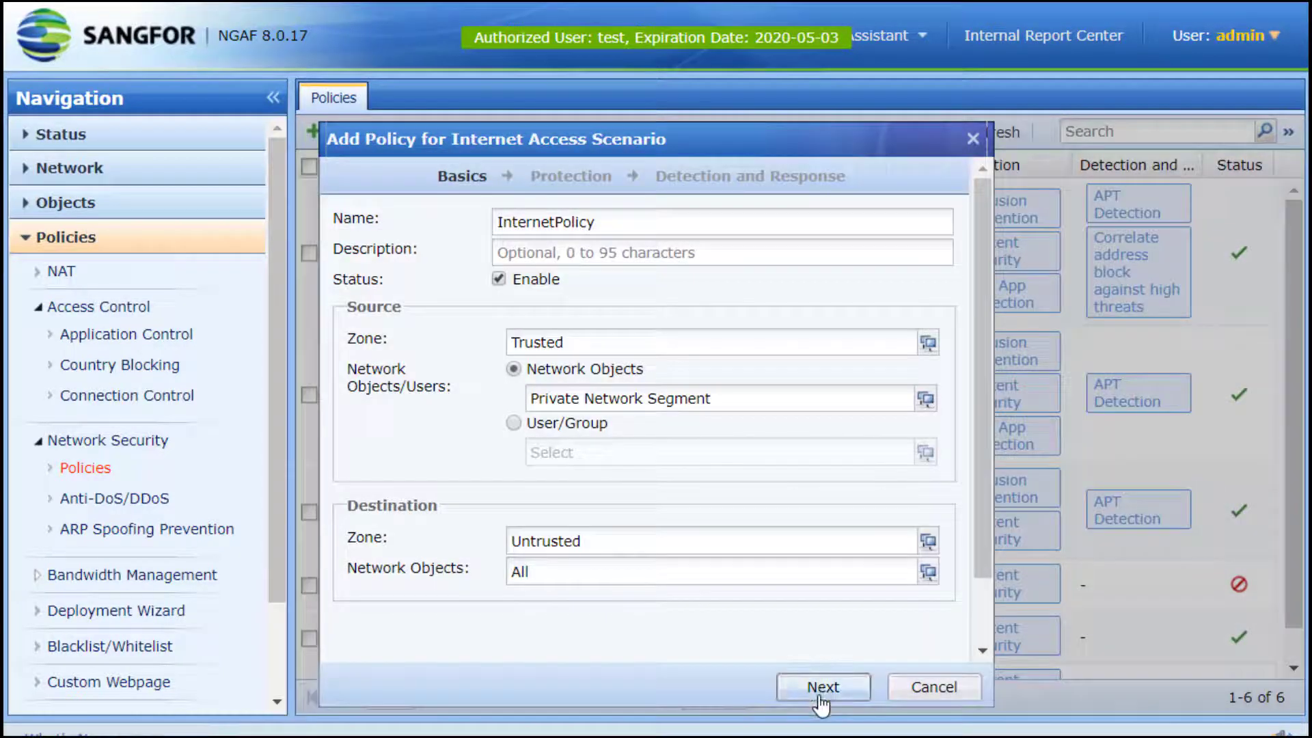
{"action": "left_click", "coordinate": [820, 696]}
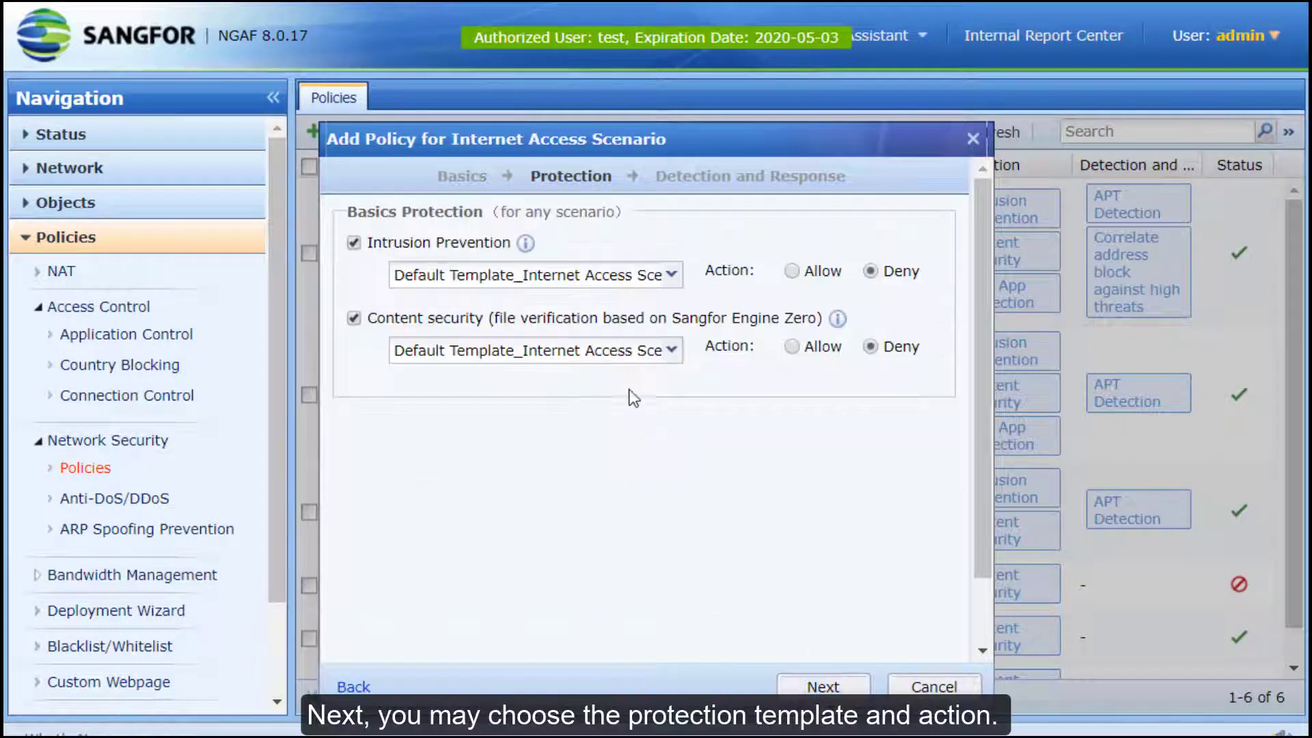
Choose NewTemplate as the content security template and proceed to Detection and Response
{"action": "left_click", "coordinate": [656, 353]}
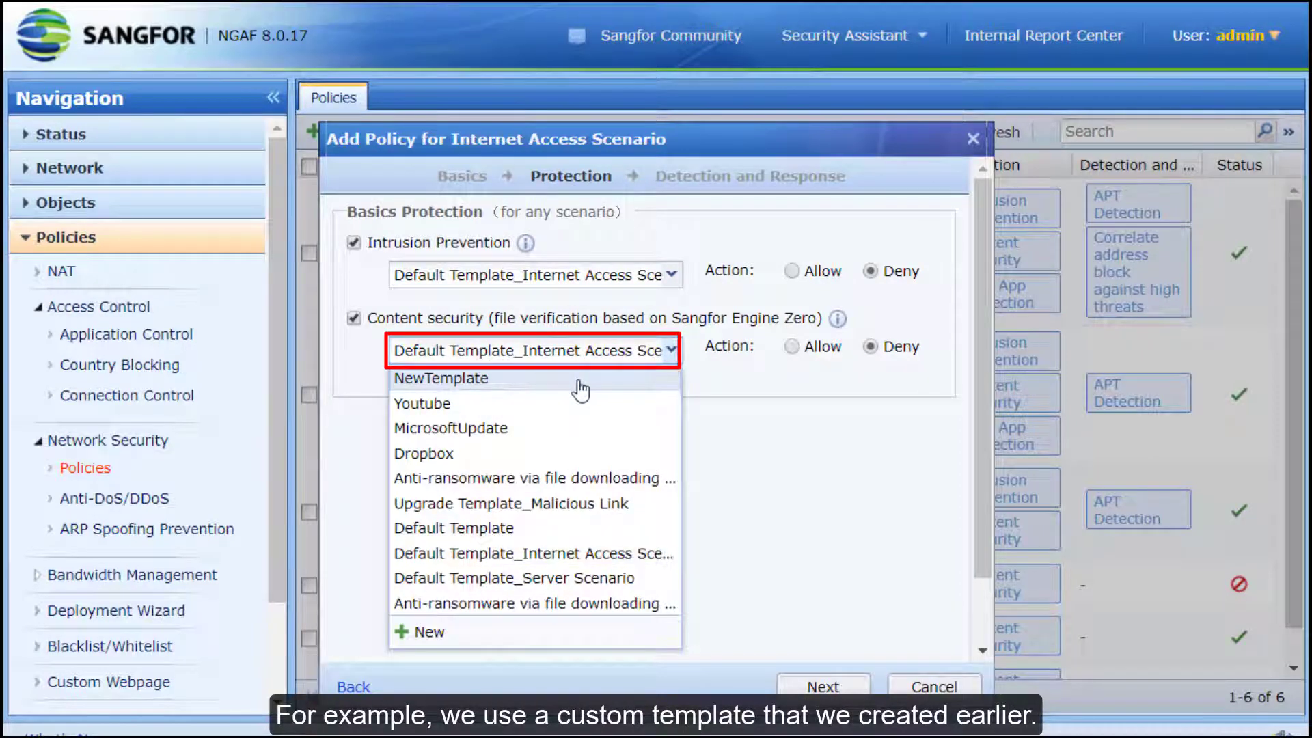
{"action": "left_click", "coordinate": [581, 386]}
{"action": "left_click", "coordinate": [844, 685]}
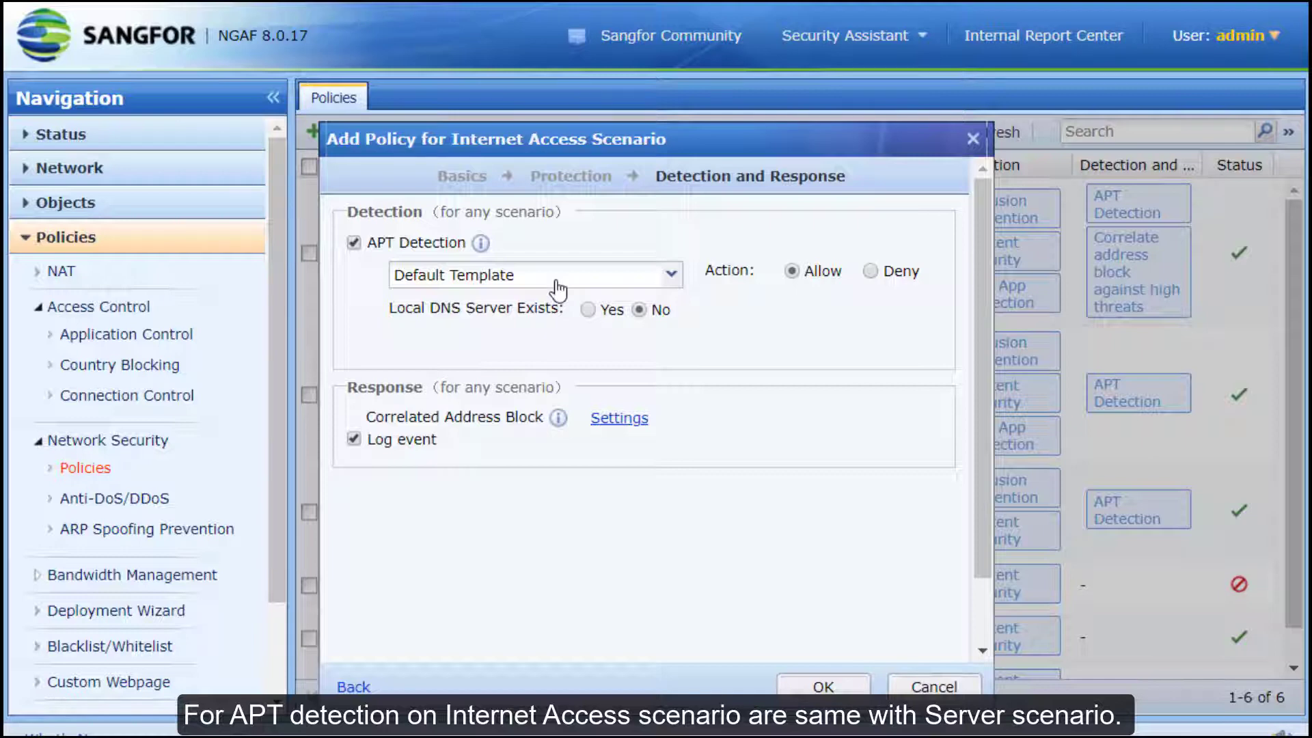
Leave Local DNS Server Exists at No and set the Internet policy's APT Detection action to Deny
{"action": "left_click", "coordinate": [589, 312]}
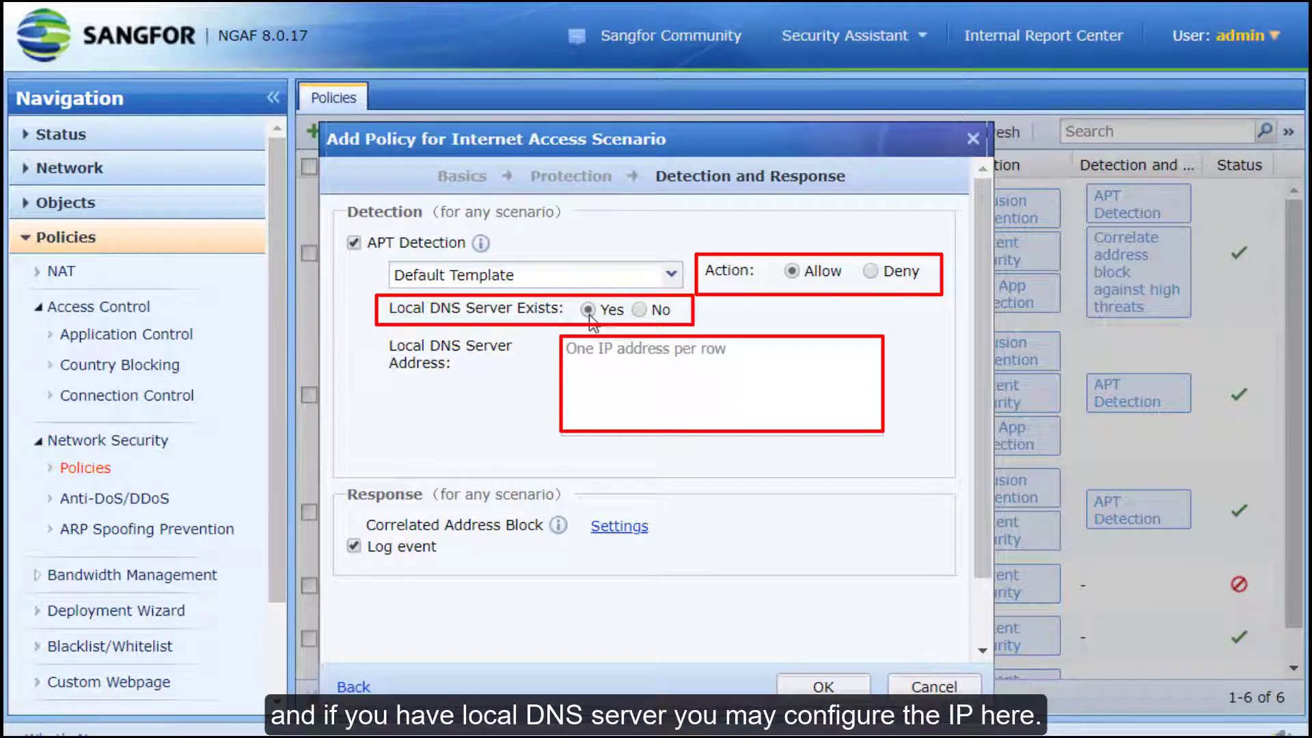
{"action": "left_click", "coordinate": [640, 309]}
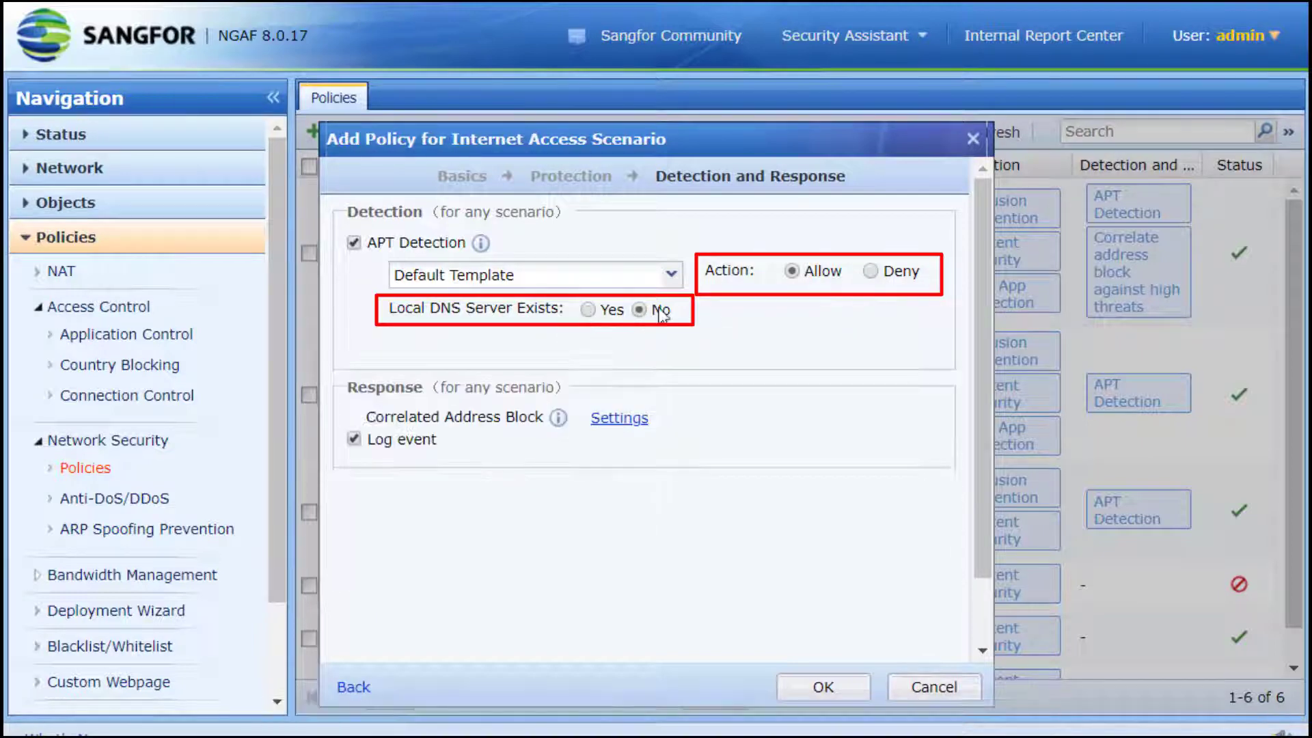
{"action": "left_click", "coordinate": [871, 272]}
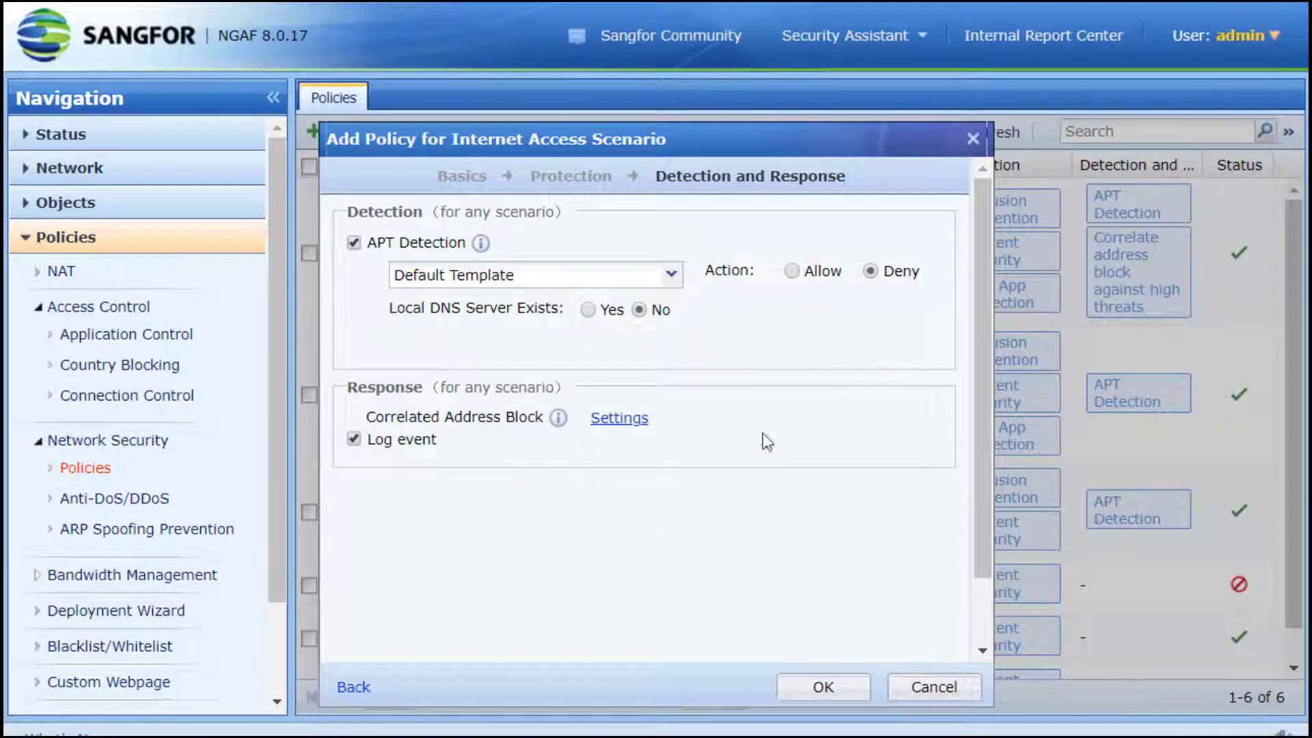
Enable the correlated address block against high threats for the Internet access policy and save the policy
{"action": "left_click", "coordinate": [630, 419]}
{"action": "left_click", "coordinate": [422, 235]}
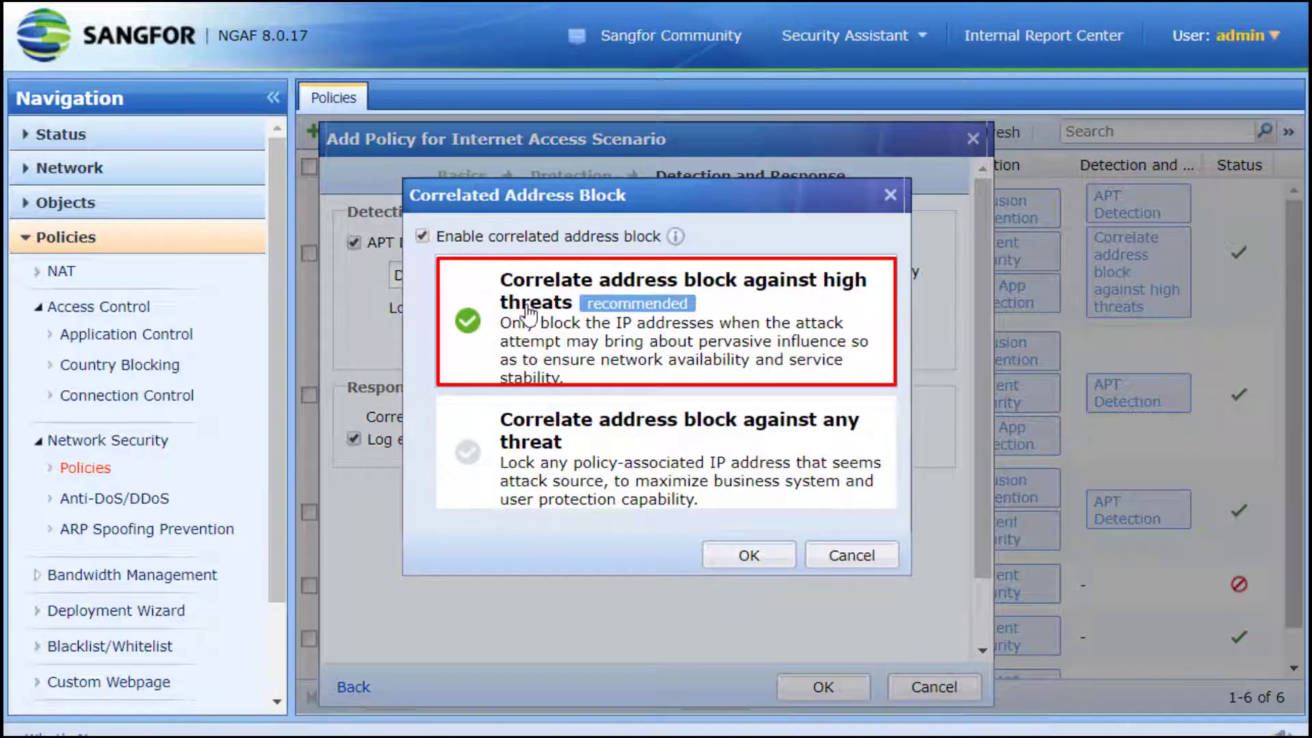
{"action": "left_click", "coordinate": [748, 553]}
{"action": "left_click", "coordinate": [823, 687]}
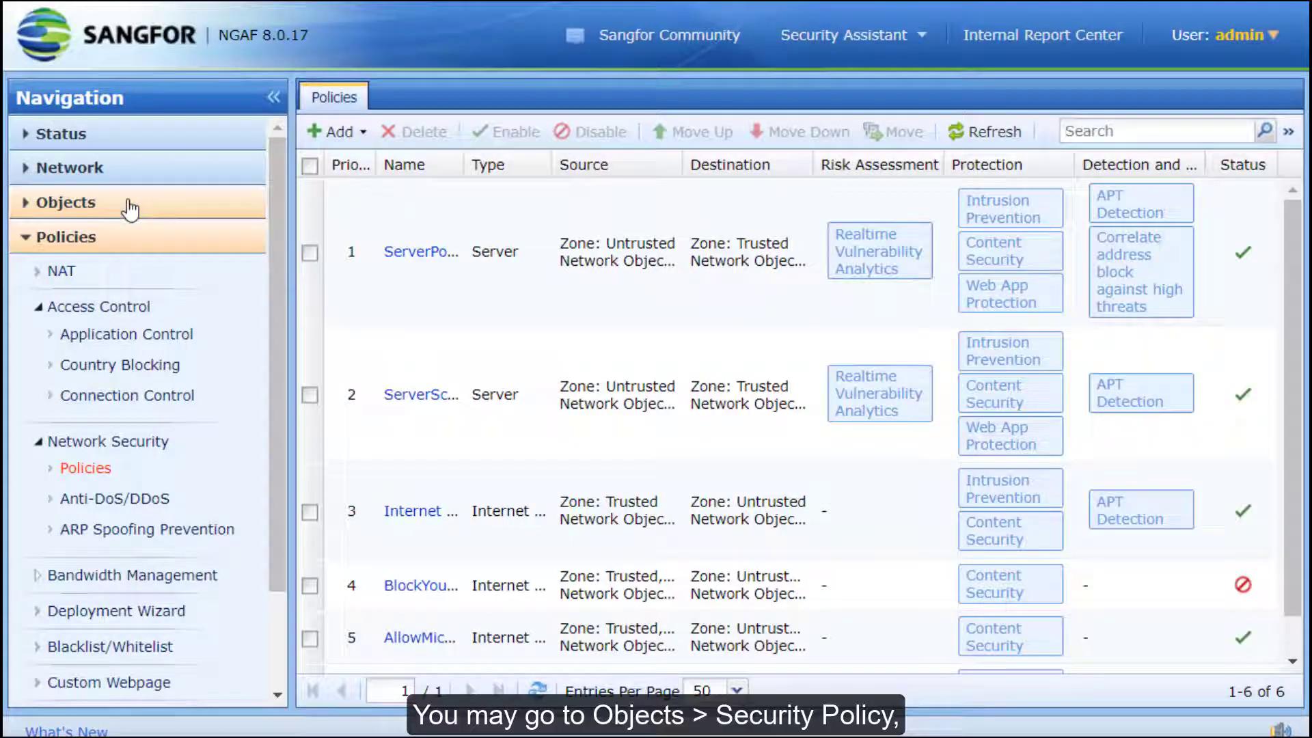
Open the Default Template_Server Scenario intrusion prevention template and view its selectable brute-force attack types
{"action": "left_click", "coordinate": [128, 205]}
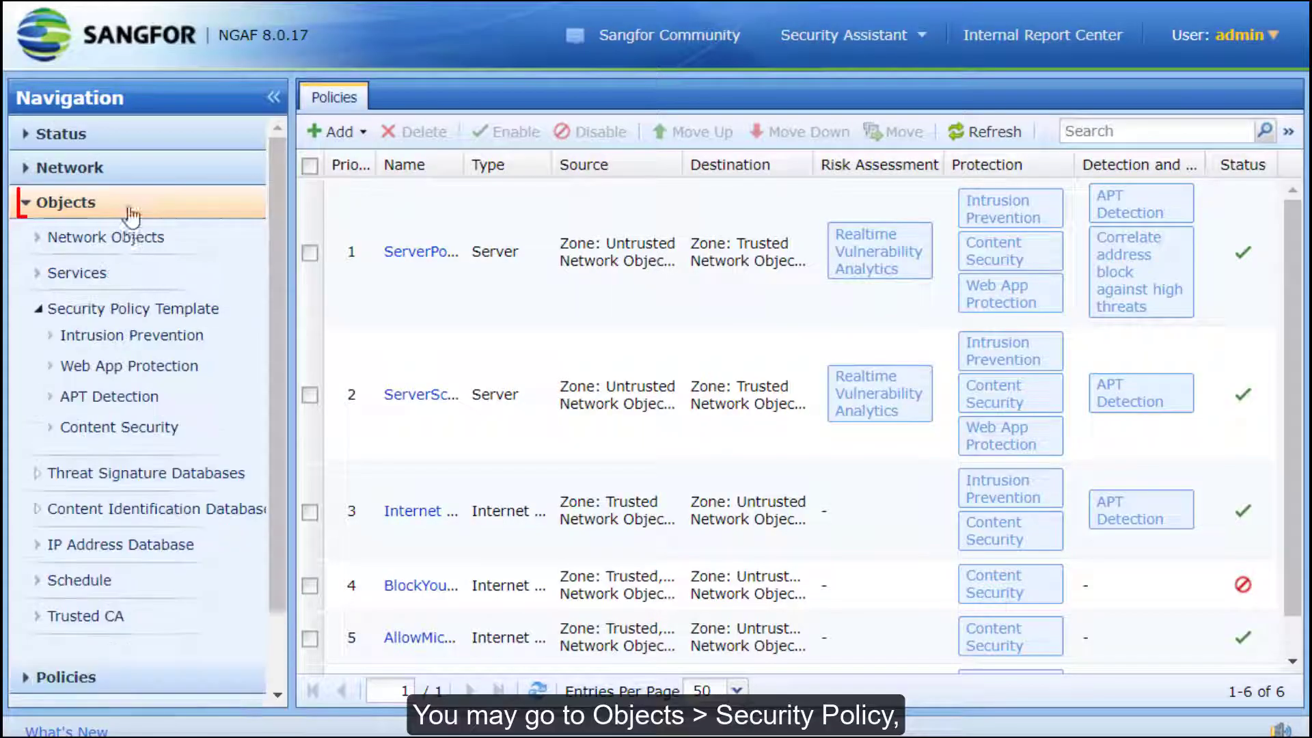
{"action": "left_click", "coordinate": [120, 338]}
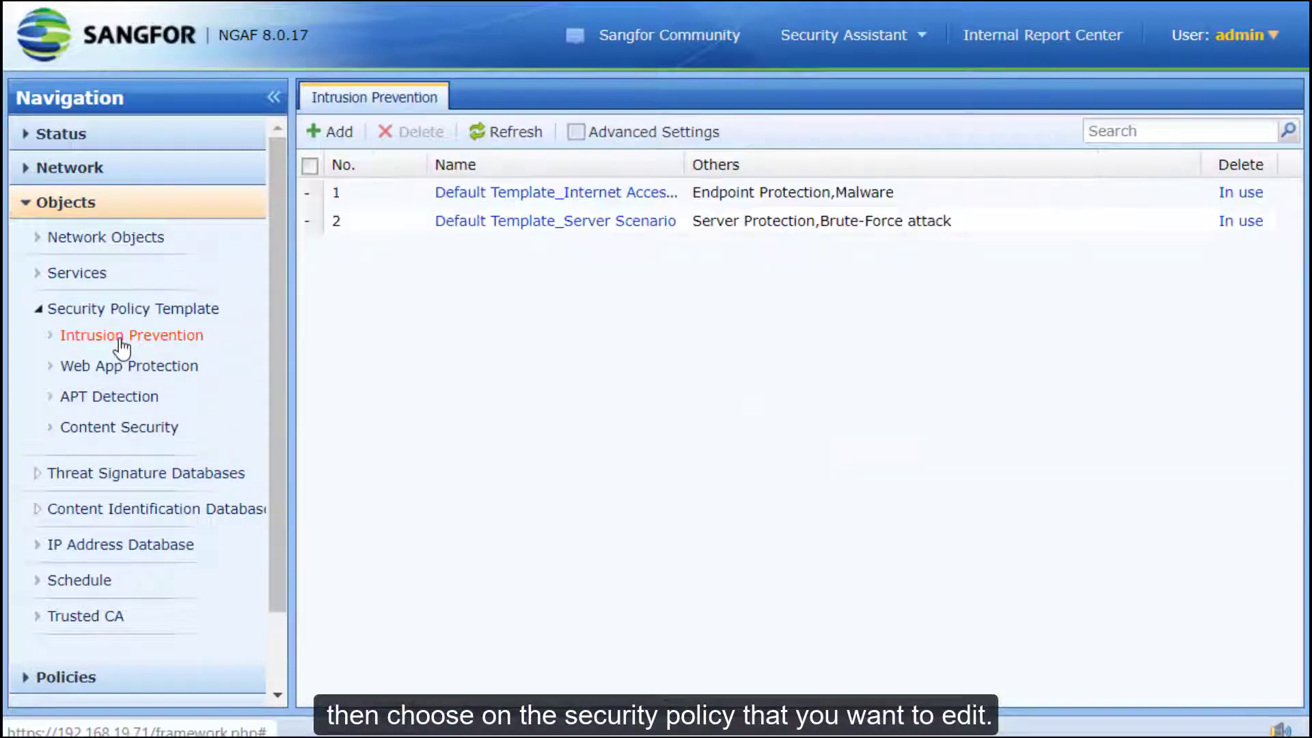
{"action": "left_click", "coordinate": [520, 225]}
{"action": "left_click", "coordinate": [615, 416]}
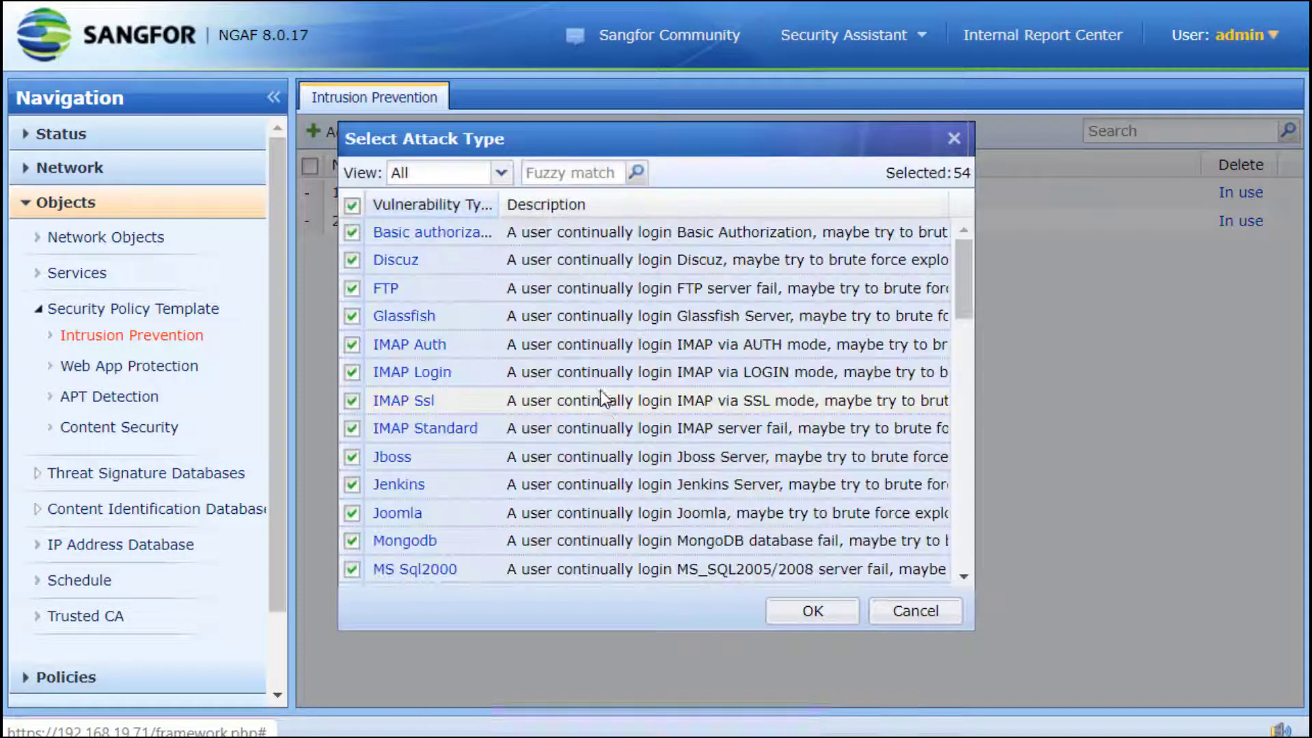
Review the full list of brute-force attack types in the server scenario template and close it without changes
{"action": "scroll", "coordinate": [600, 388], "scroll_direction": "down", "scroll_amount": 10}
{"action": "scroll", "coordinate": [600, 388], "scroll_direction": "down", "scroll_amount": 6}
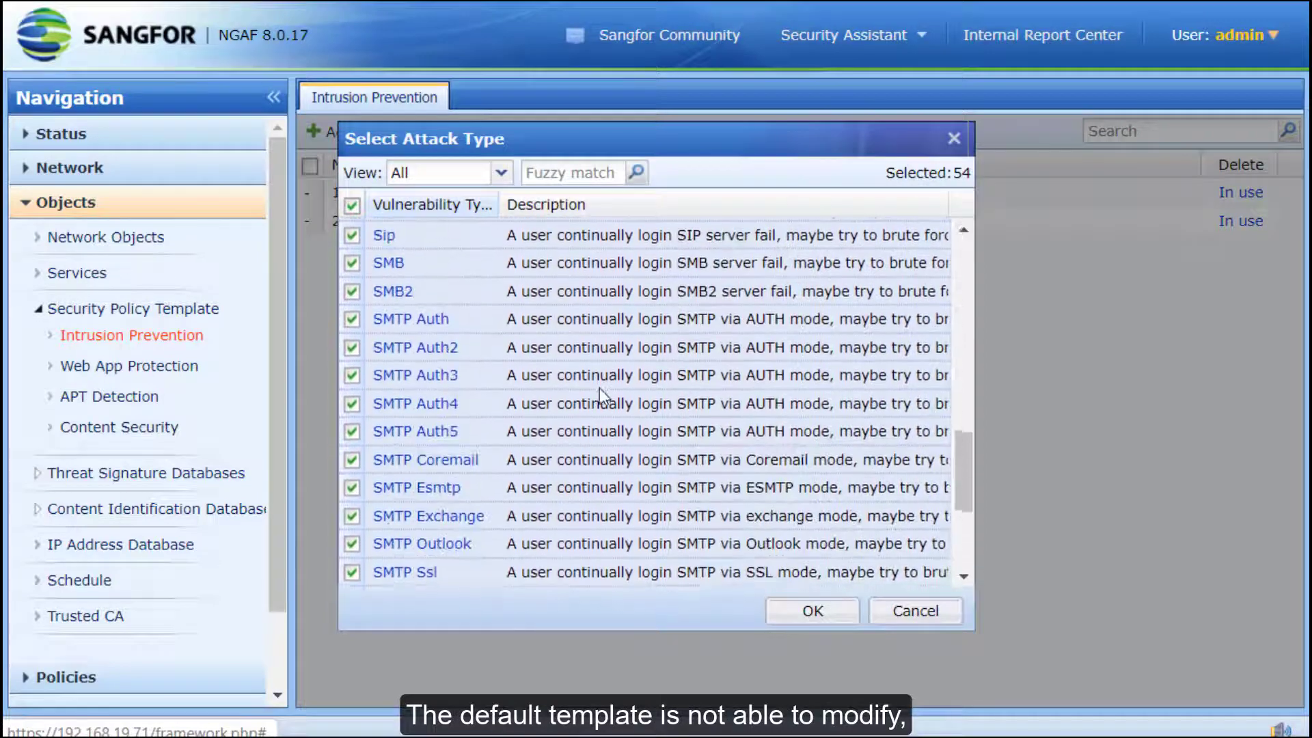
{"action": "left_click", "coordinate": [899, 615]}
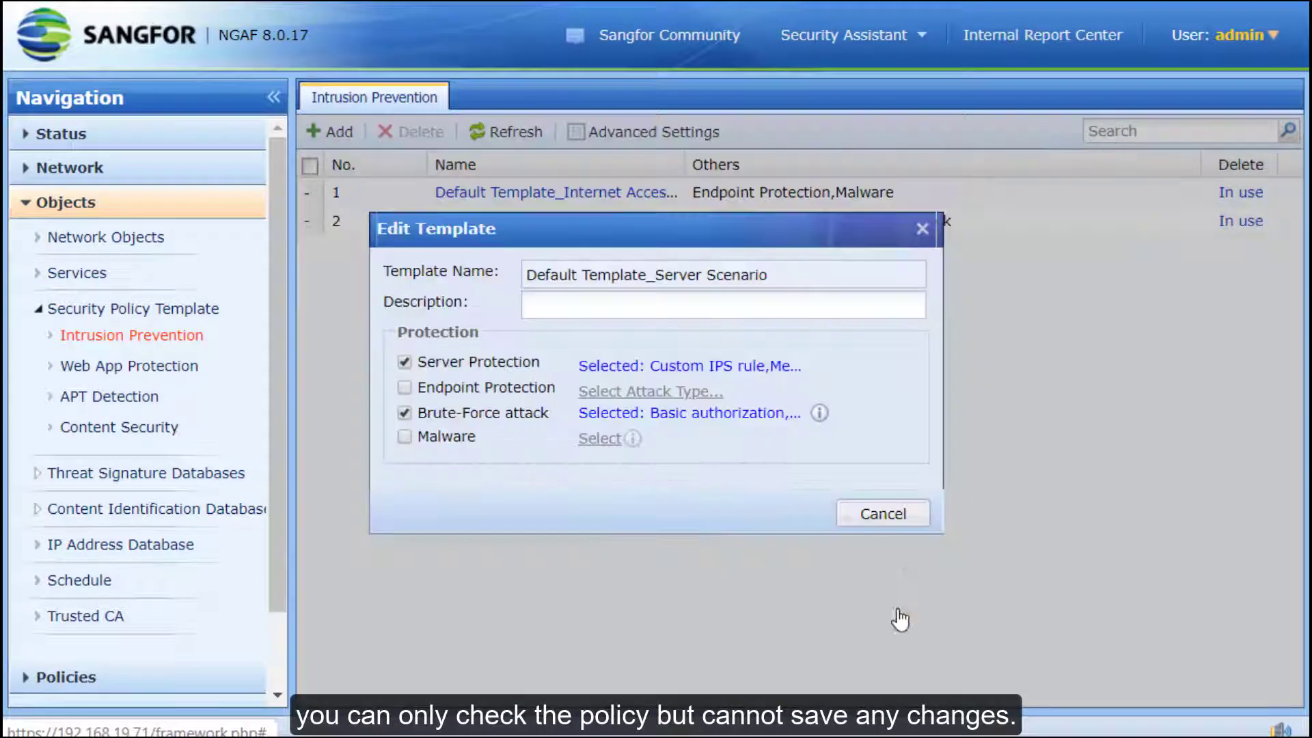
{"action": "left_click", "coordinate": [892, 521]}
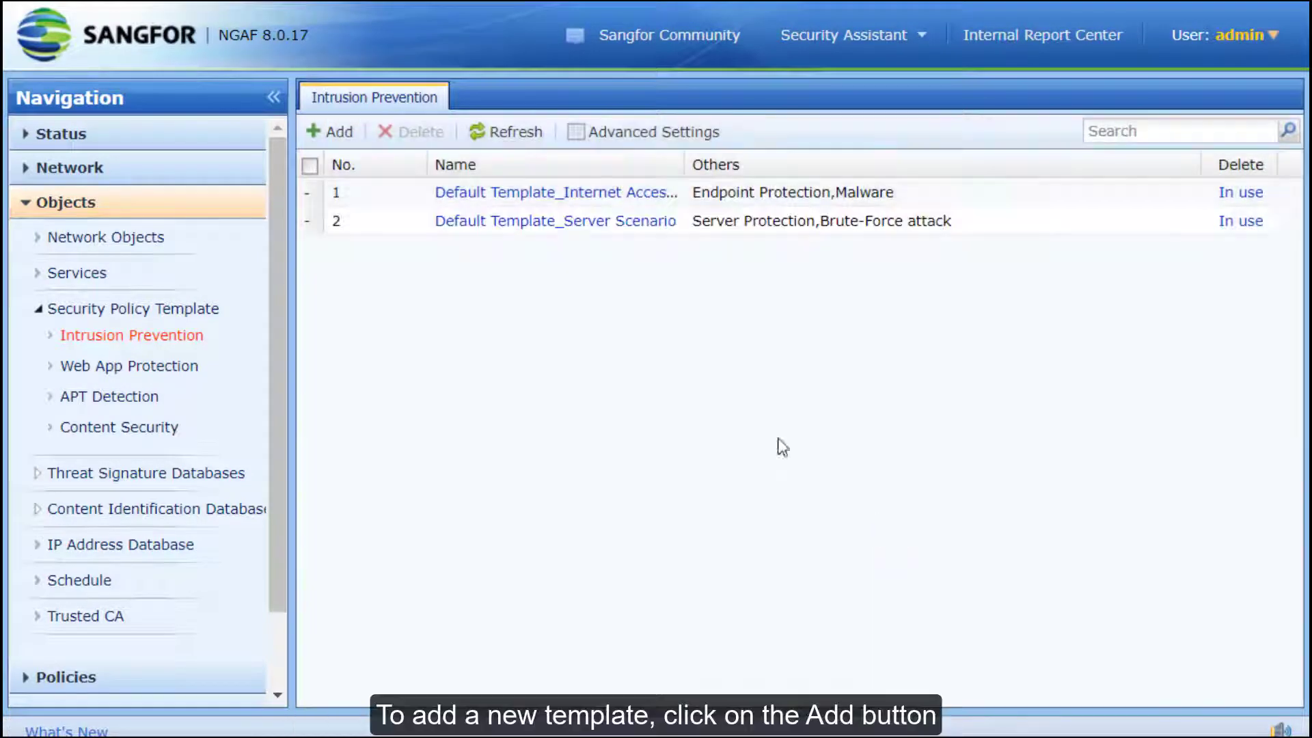
Add an intrusion prevention template named Test with all four default protections enabled and save it
{"action": "left_click", "coordinate": [348, 137]}
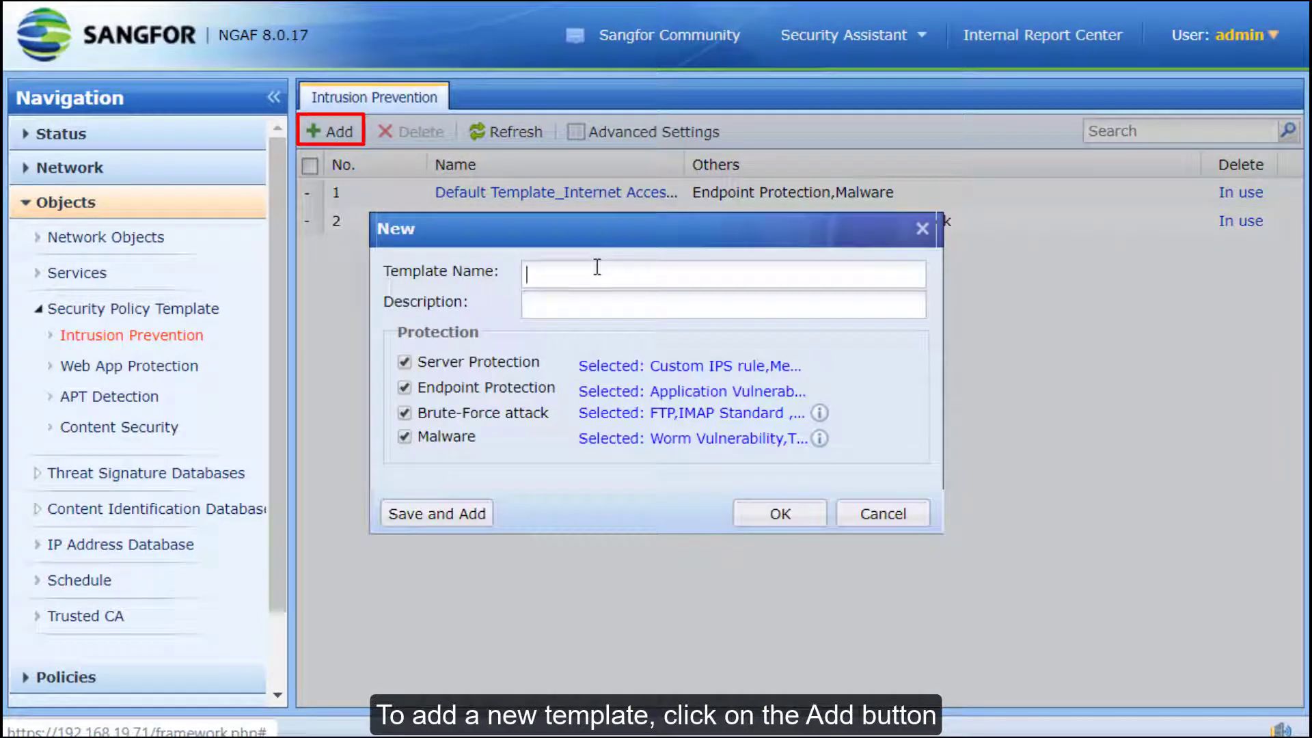
{"action": "type", "text": "Test"}
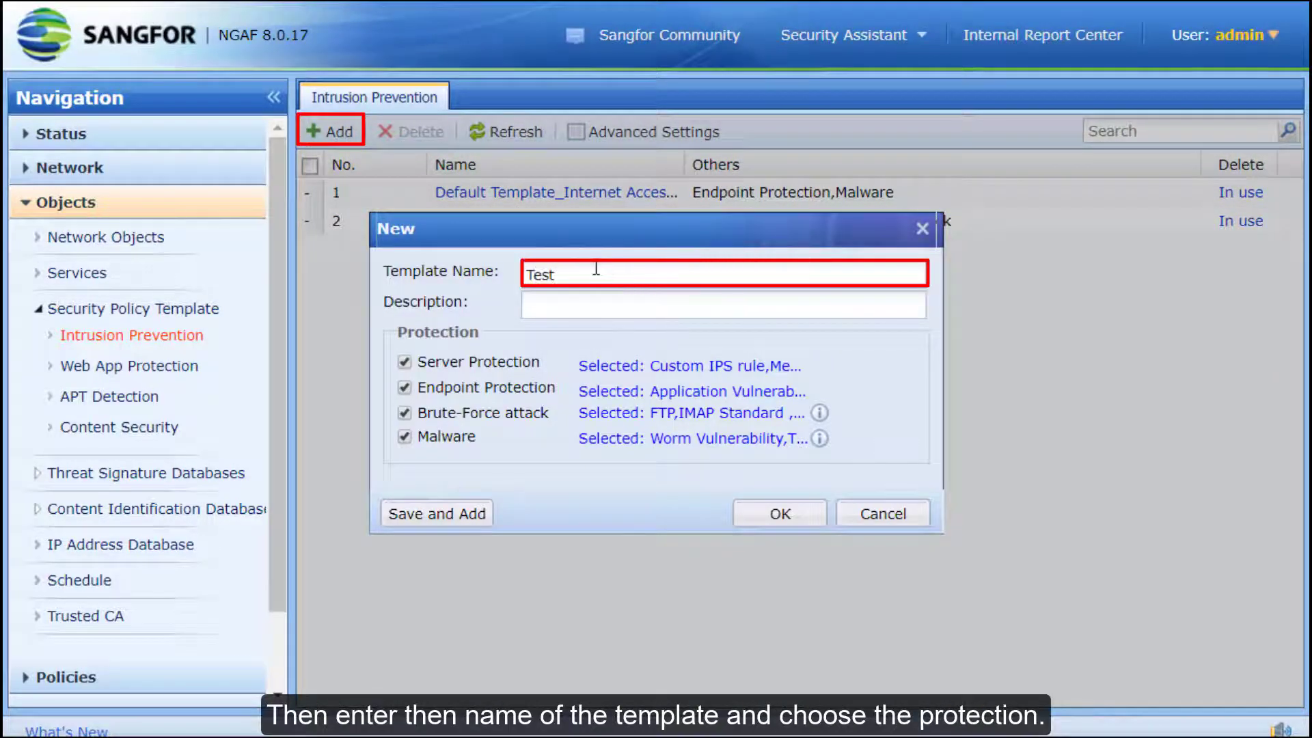
{"action": "left_click", "coordinate": [779, 514]}
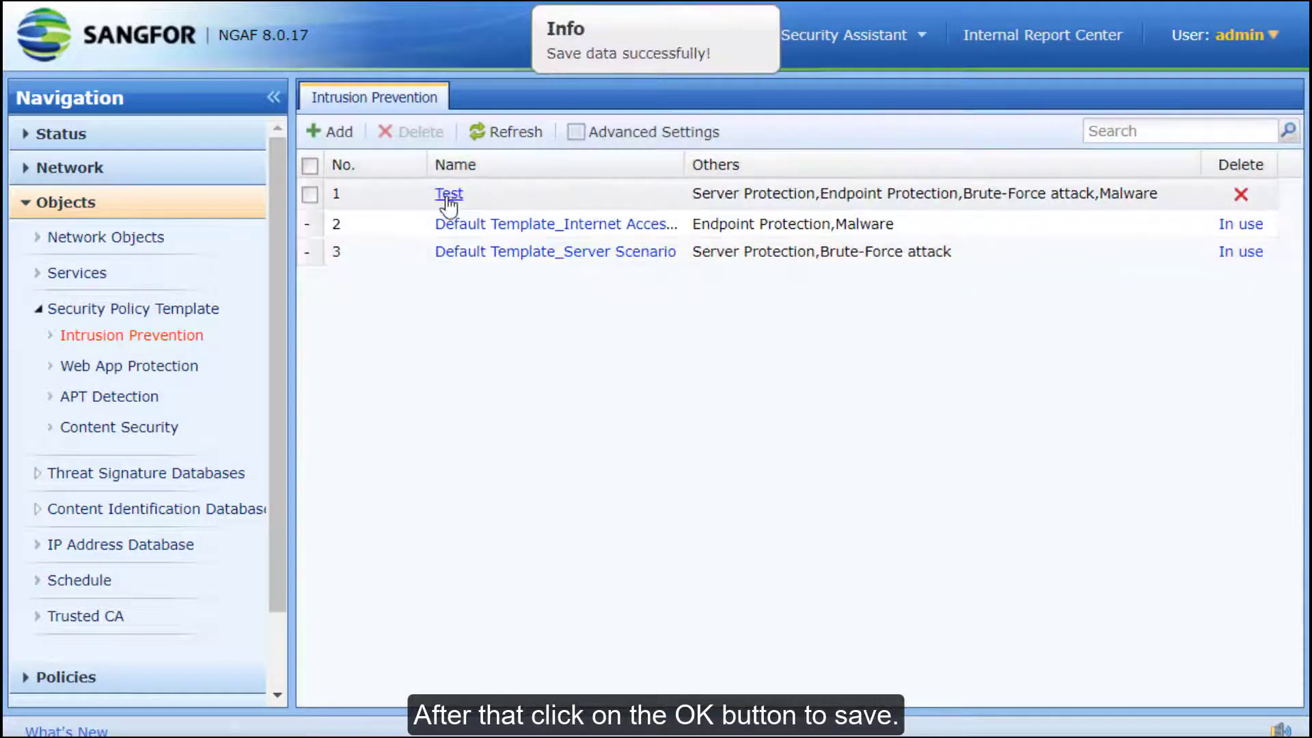
Browse the Web App Protection, APT Detection and Content Security template lists
{"action": "left_click", "coordinate": [151, 367]}
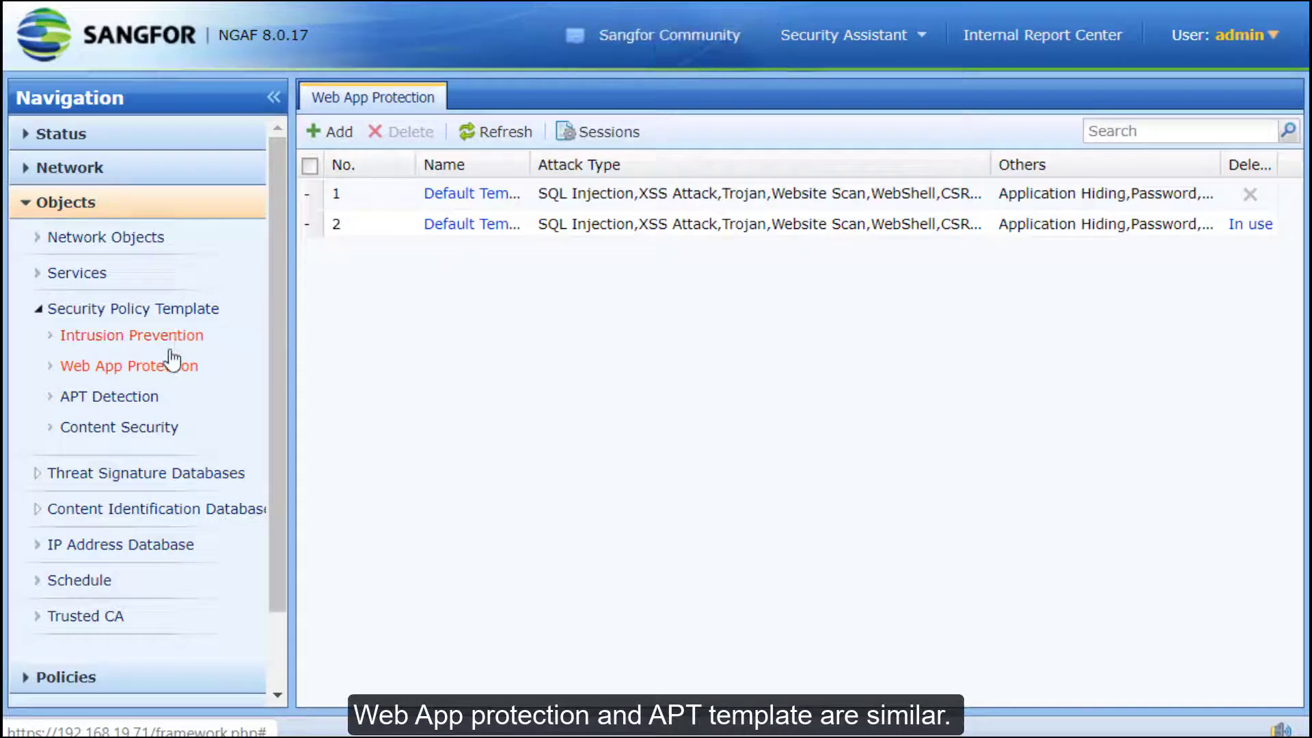
{"action": "left_click", "coordinate": [126, 397]}
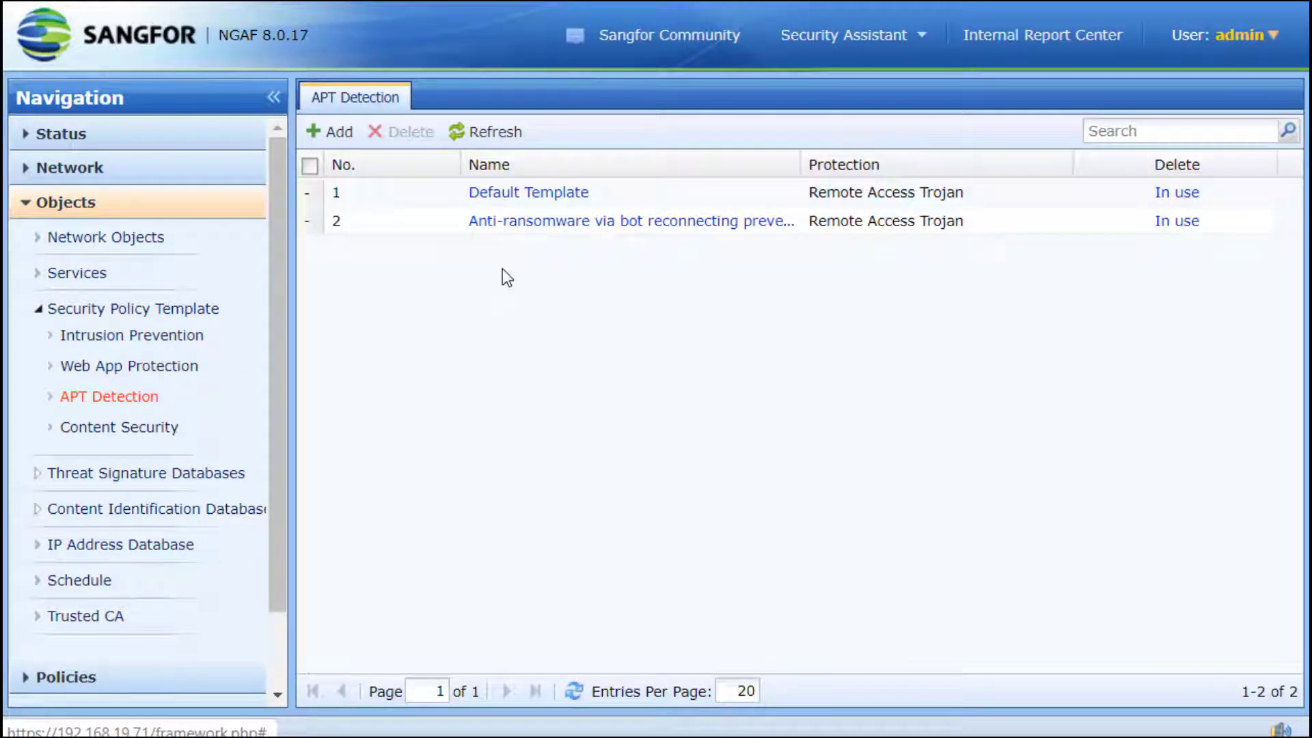
{"action": "left_click", "coordinate": [167, 430]}
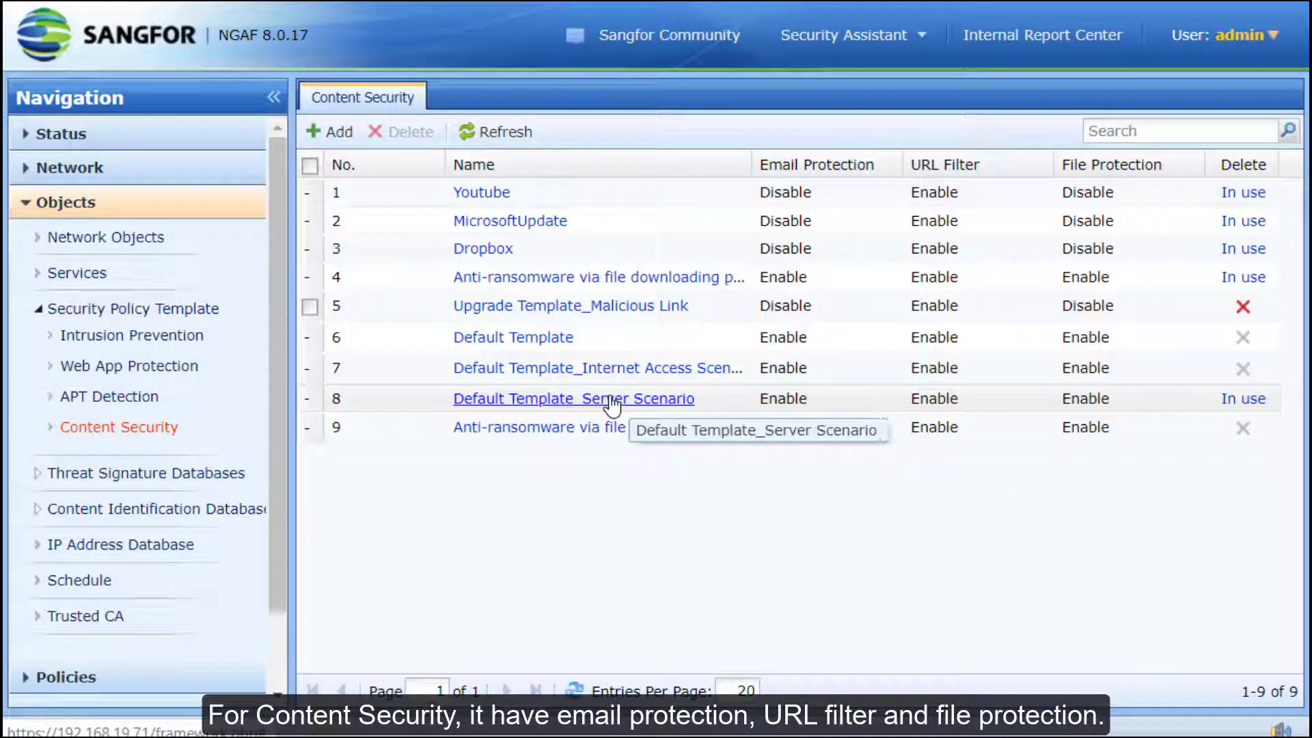
Review the Default Template_Server Scenario content security template and its filtered URL categories, and close it without changes
{"action": "left_click", "coordinate": [613, 399]}
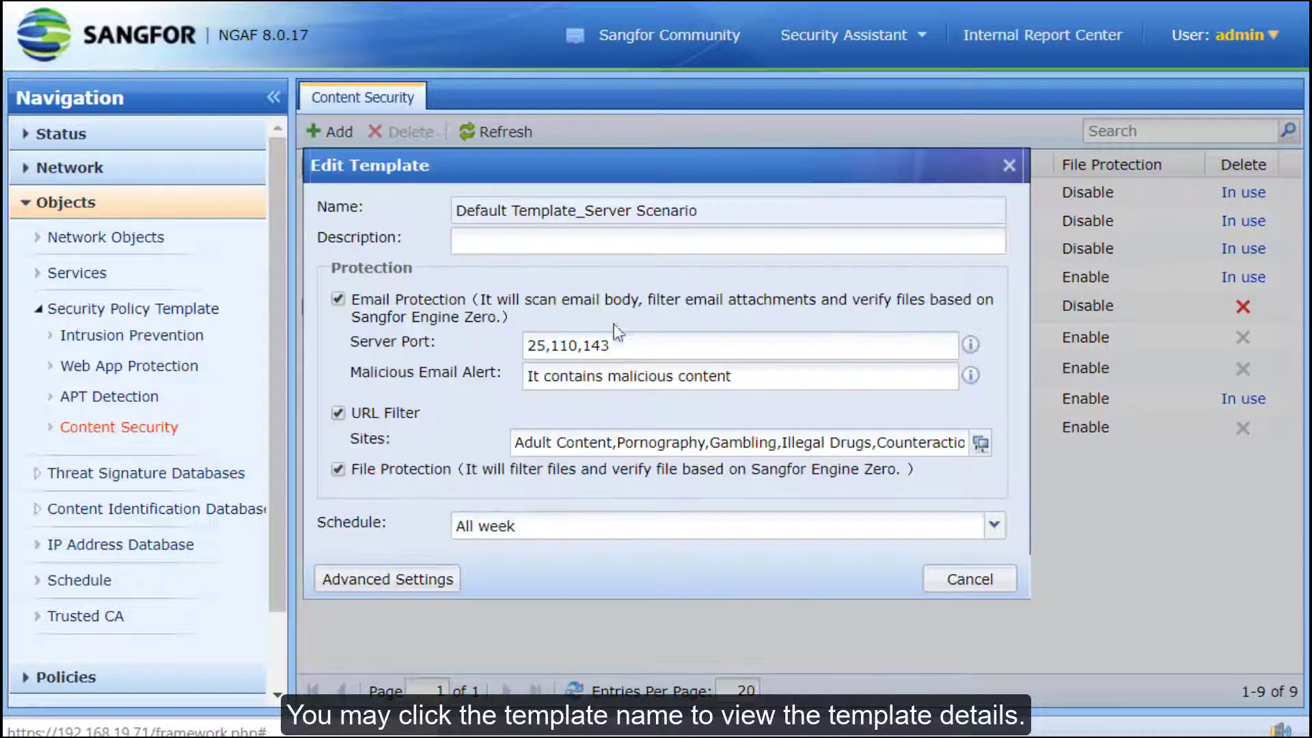
{"action": "left_click", "coordinate": [615, 447]}
{"action": "scroll", "coordinate": [762, 257], "scroll_direction": "down", "scroll_amount": 1}
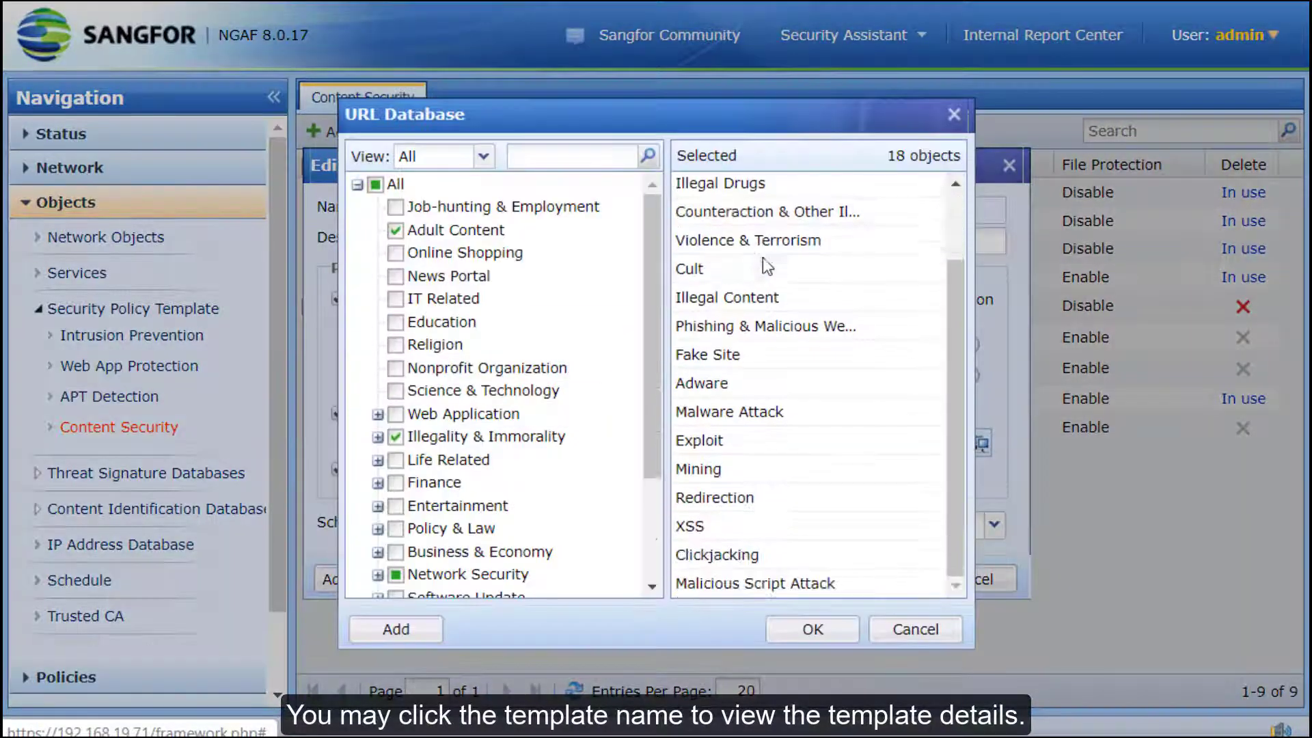
{"action": "left_click", "coordinate": [915, 627]}
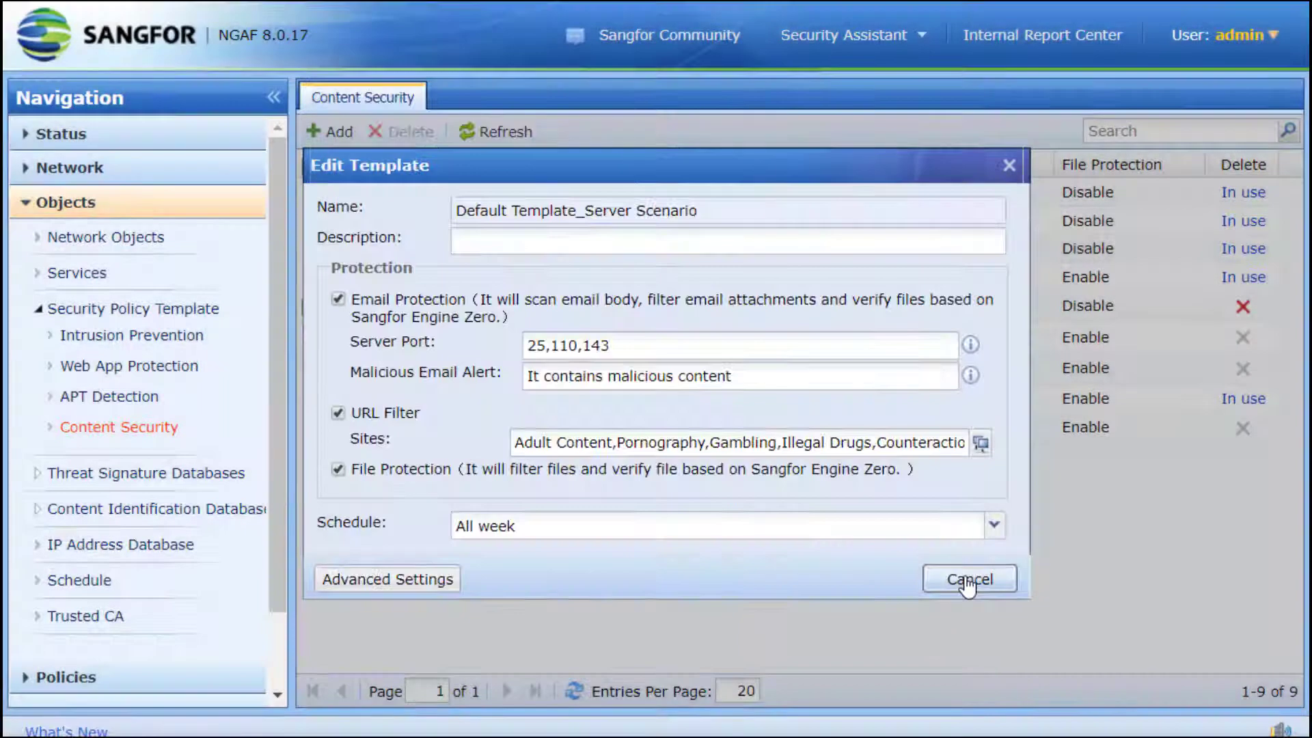
{"action": "left_click", "coordinate": [966, 580]}
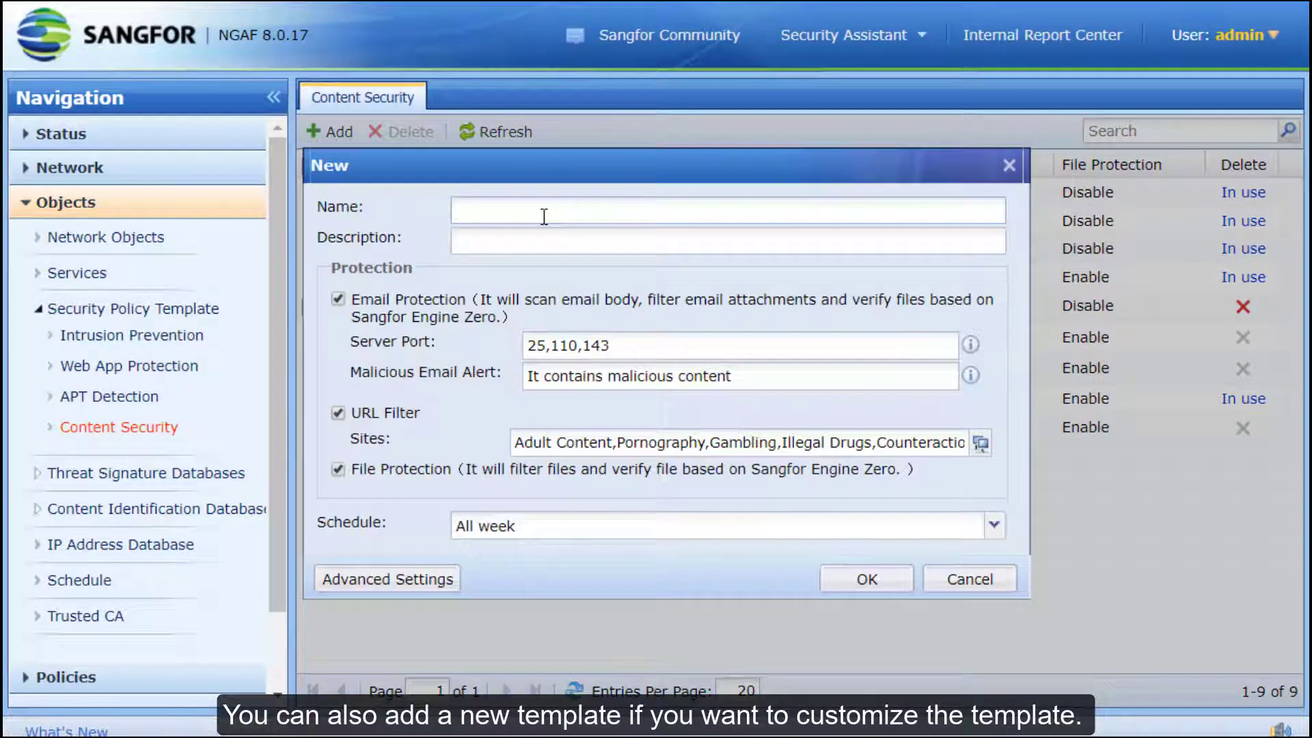
Name a new content security template NewTemplate and add Online Shopping and News Portal to its URL filter sites
{"action": "type", "text": "Template"}
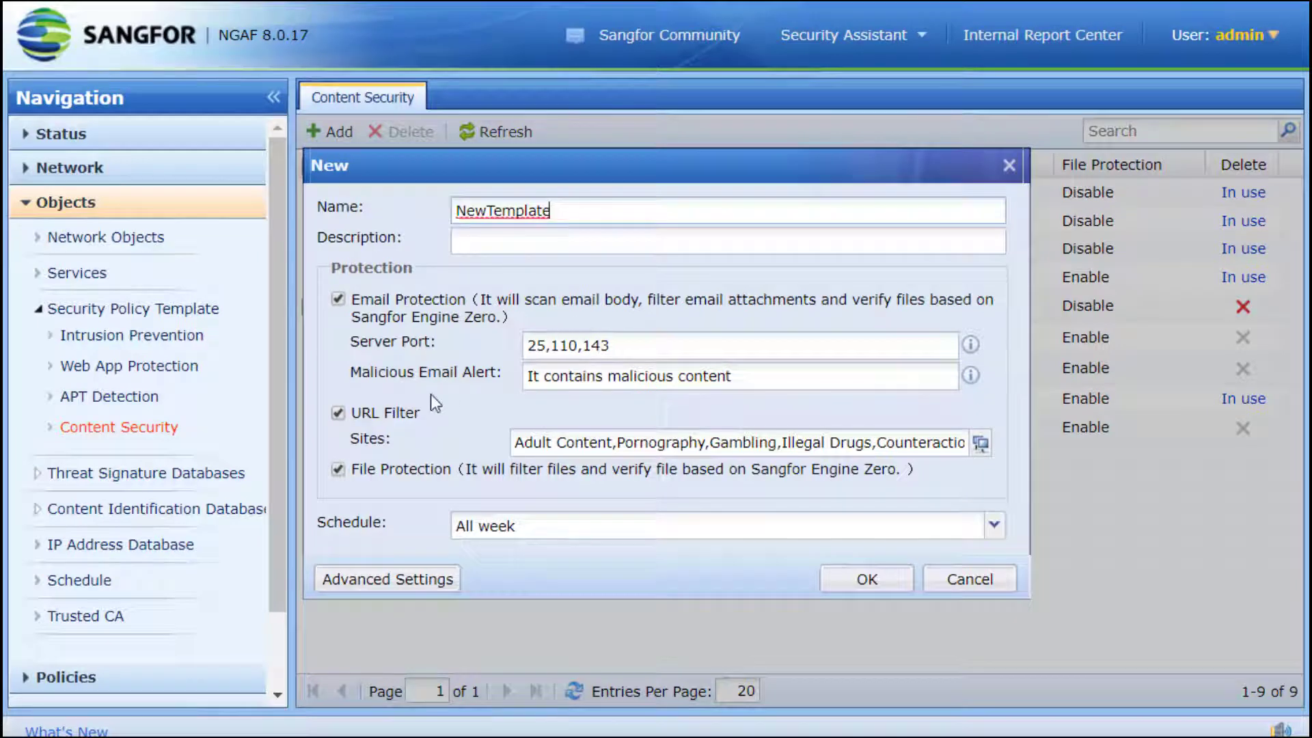
{"action": "left_click", "coordinate": [574, 443]}
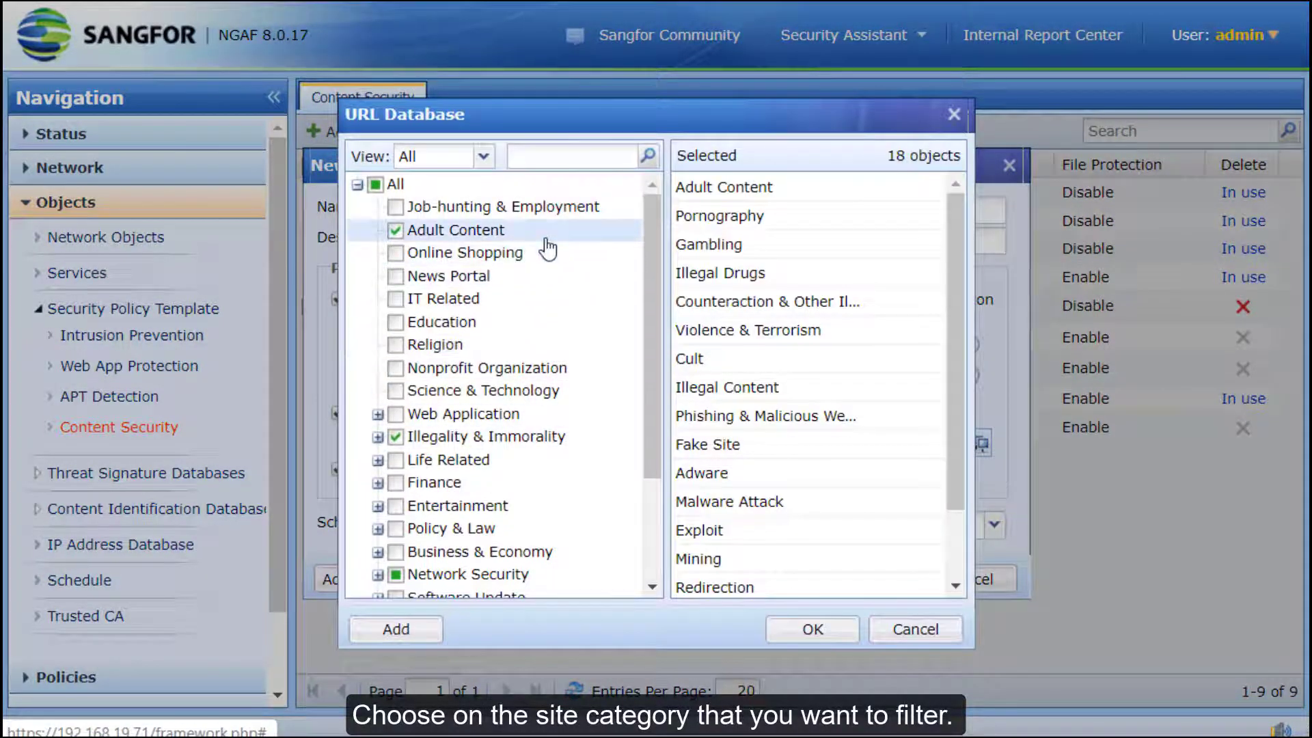
{"action": "left_click", "coordinate": [395, 252]}
{"action": "left_click", "coordinate": [395, 276]}
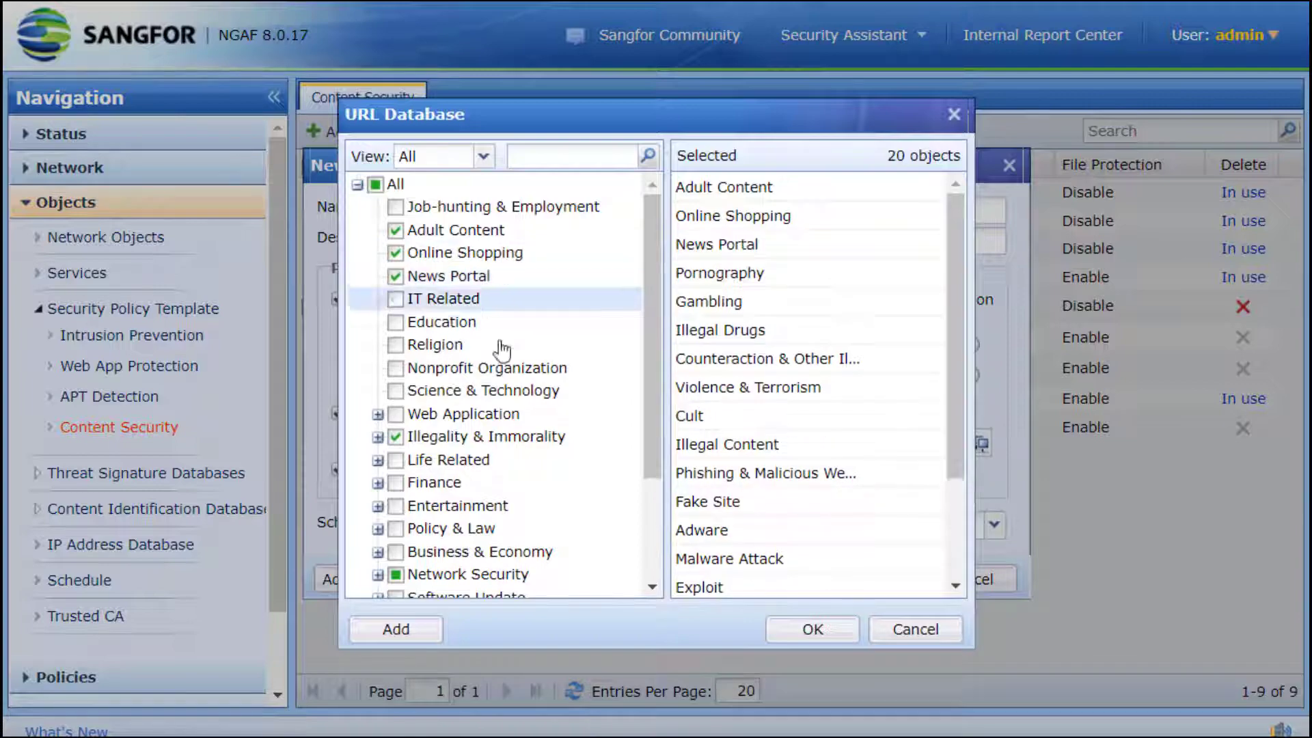
{"action": "left_click", "coordinate": [777, 627]}
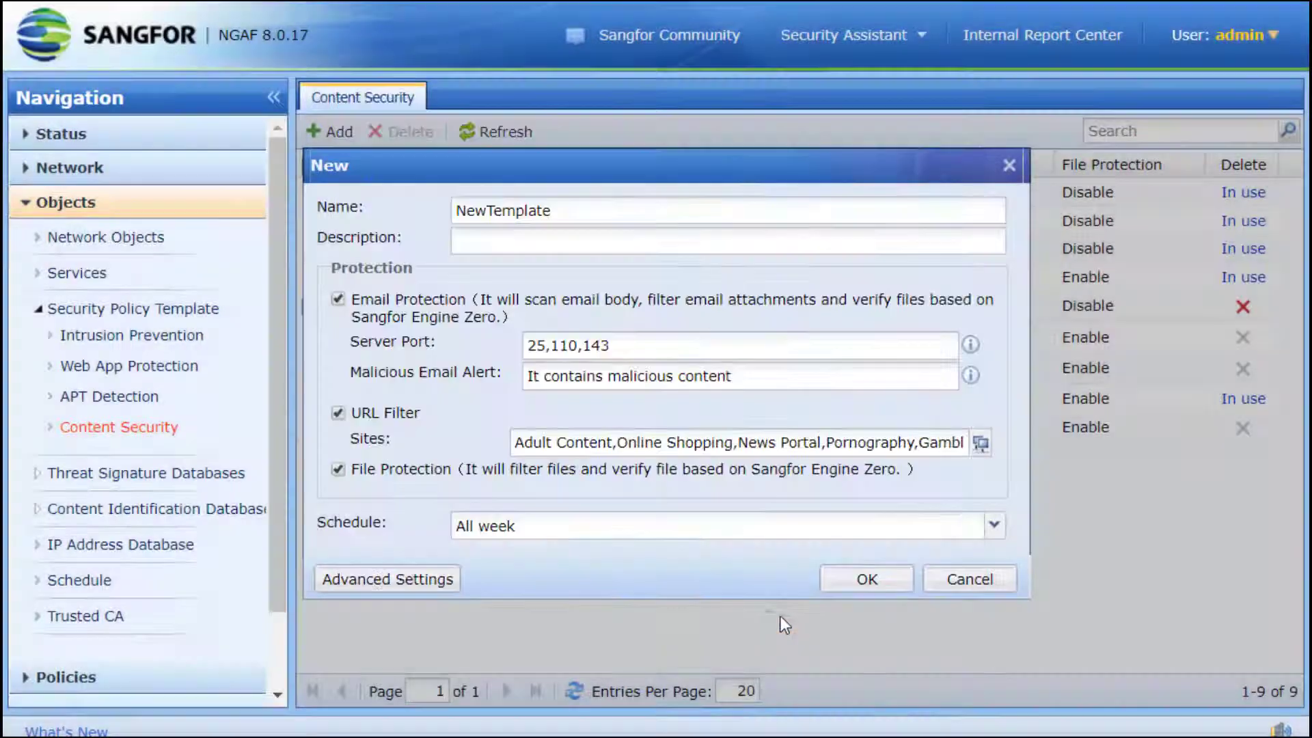
Enable Sangfor Engine Zero Based File Verification for email protection in the advanced settings, keeping the default file signatures
{"action": "left_click", "coordinate": [418, 581]}
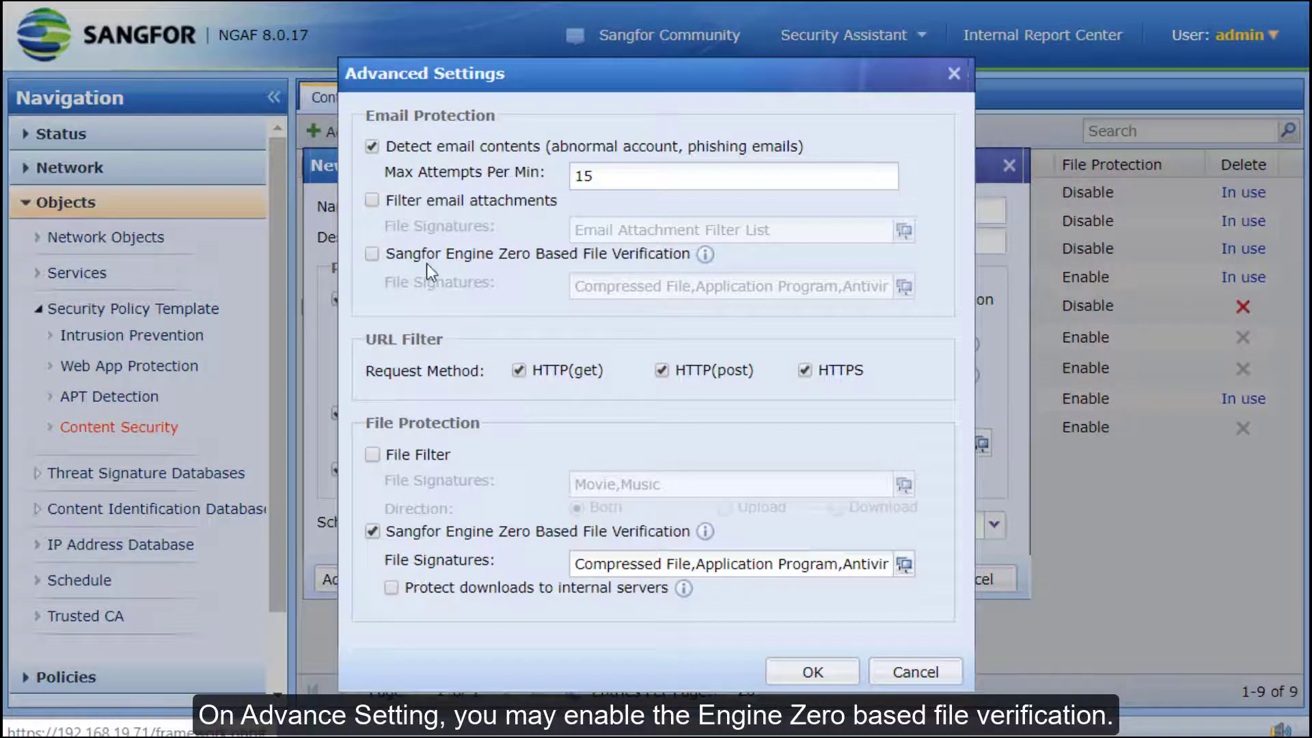
{"action": "mouse_move", "coordinate": [425, 254]}
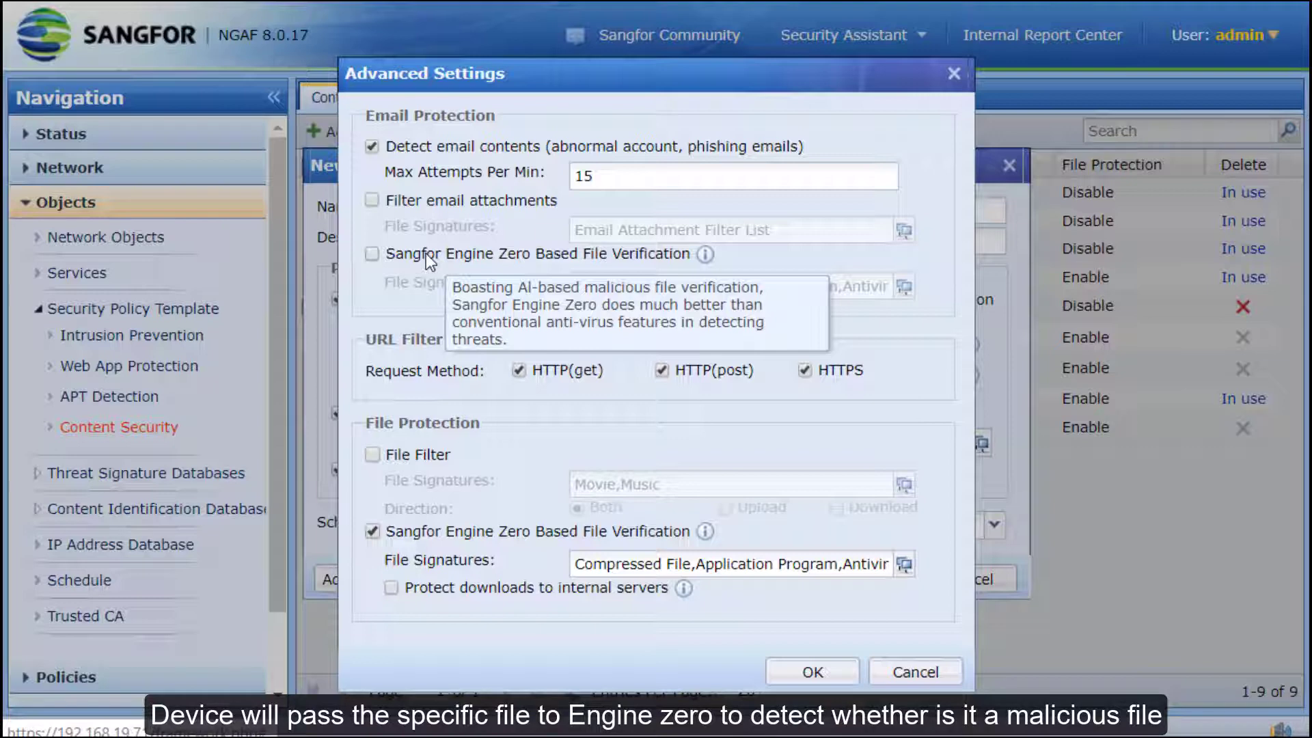
{"action": "left_click", "coordinate": [426, 254]}
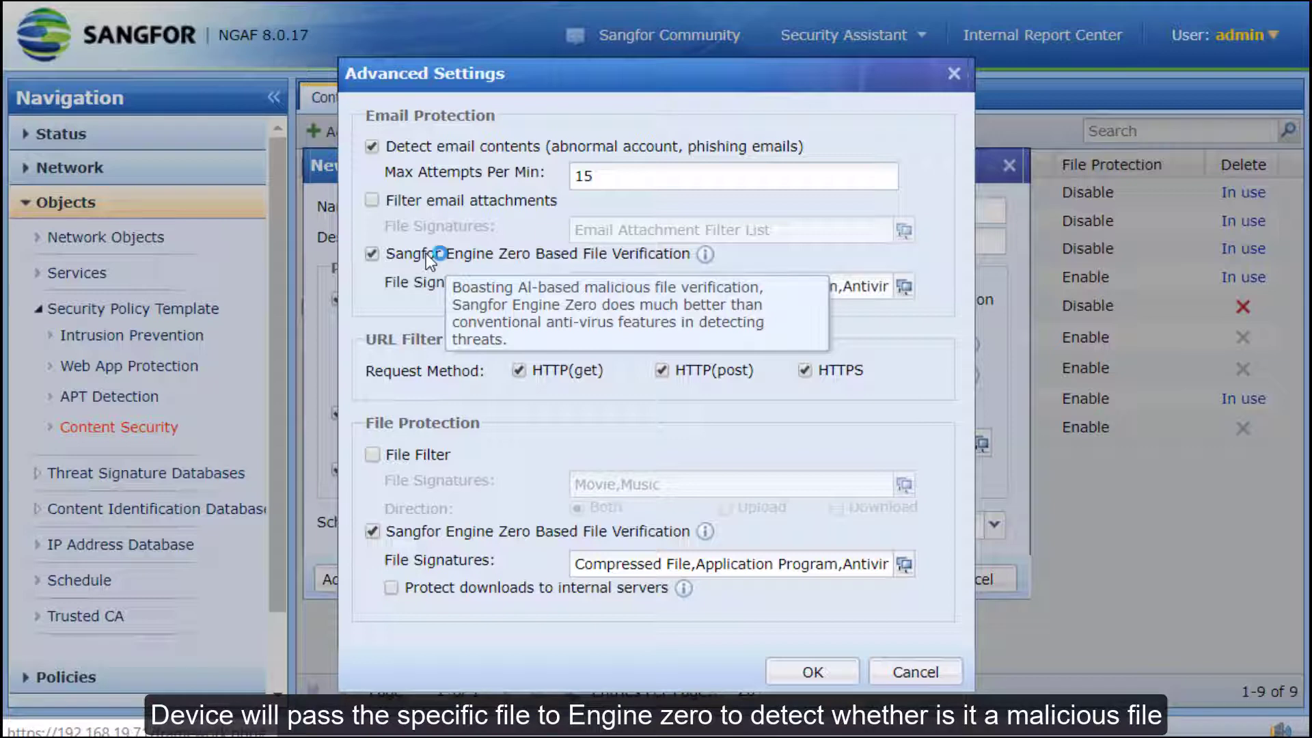
{"action": "left_click", "coordinate": [864, 289]}
{"action": "scroll", "coordinate": [655, 277], "scroll_direction": "down", "scroll_amount": 5}
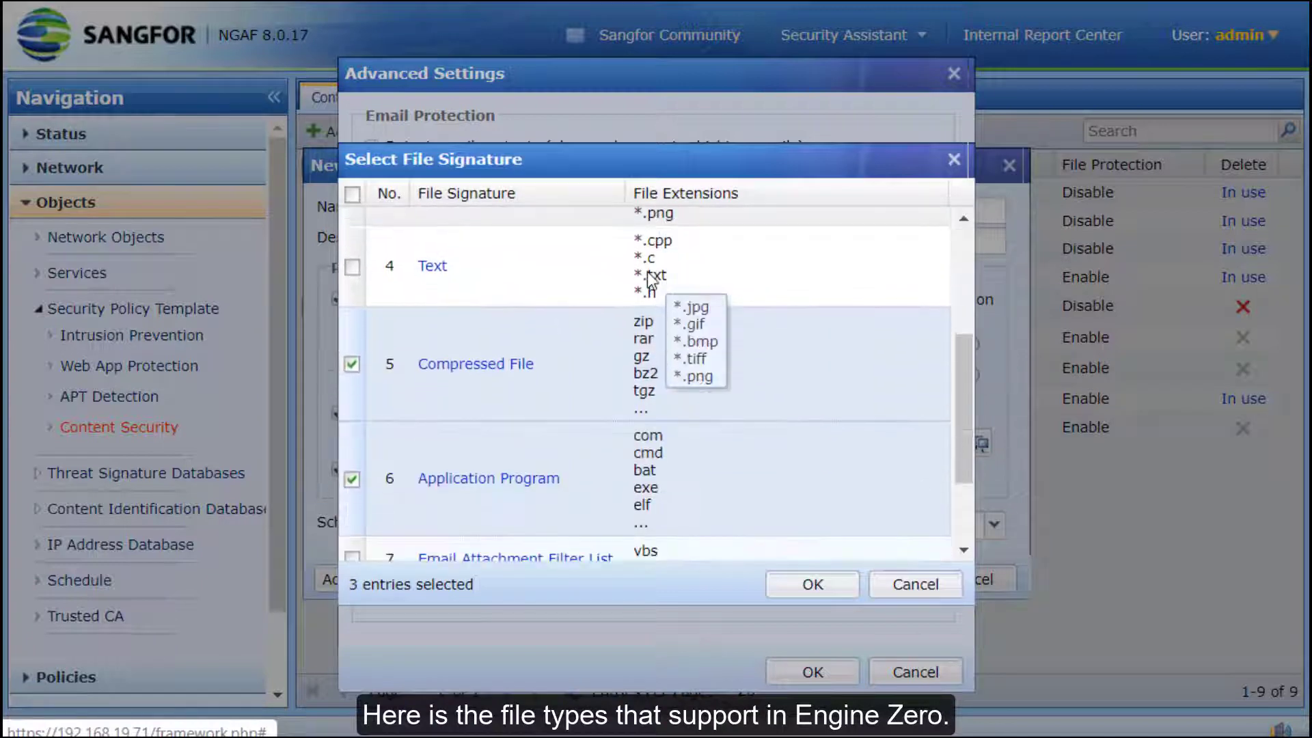
{"action": "left_click", "coordinate": [813, 585]}
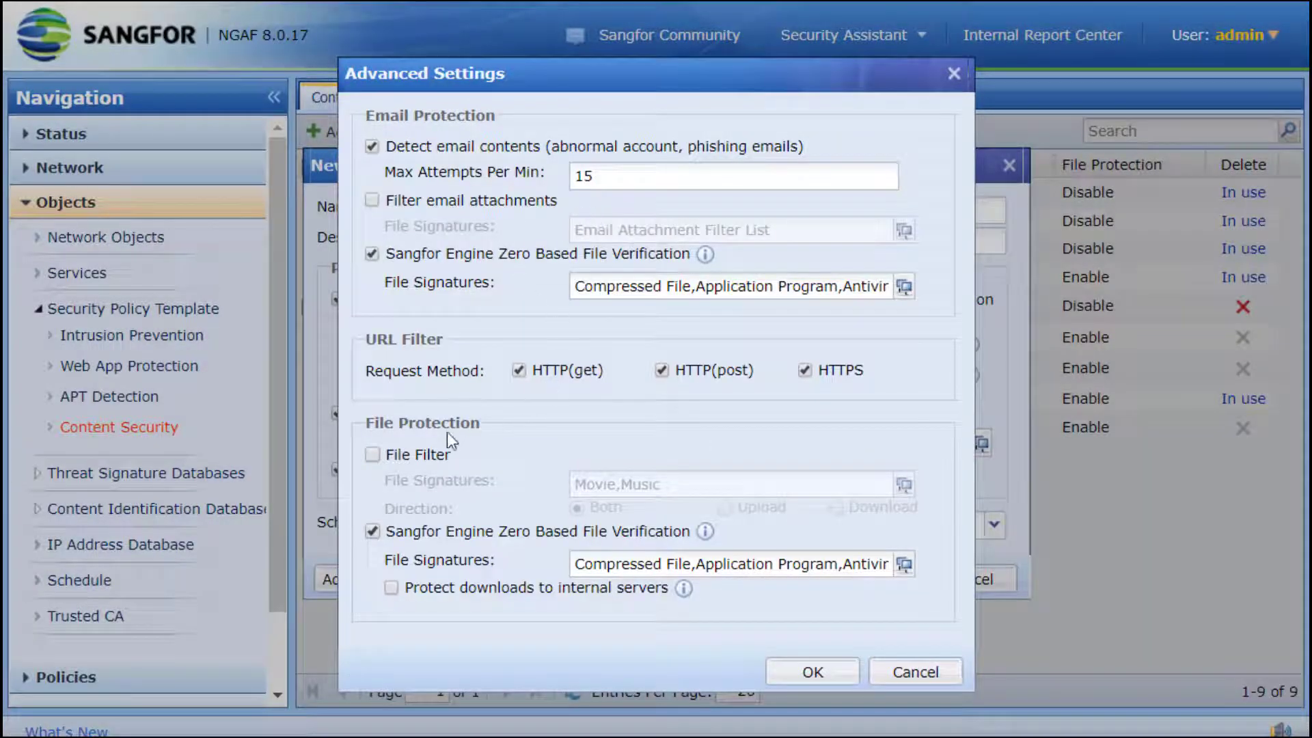
Review the file signatures selectable for File Filter under File Protection, and leave the filter disabled
{"action": "left_click", "coordinate": [404, 453]}
{"action": "left_click", "coordinate": [615, 487]}
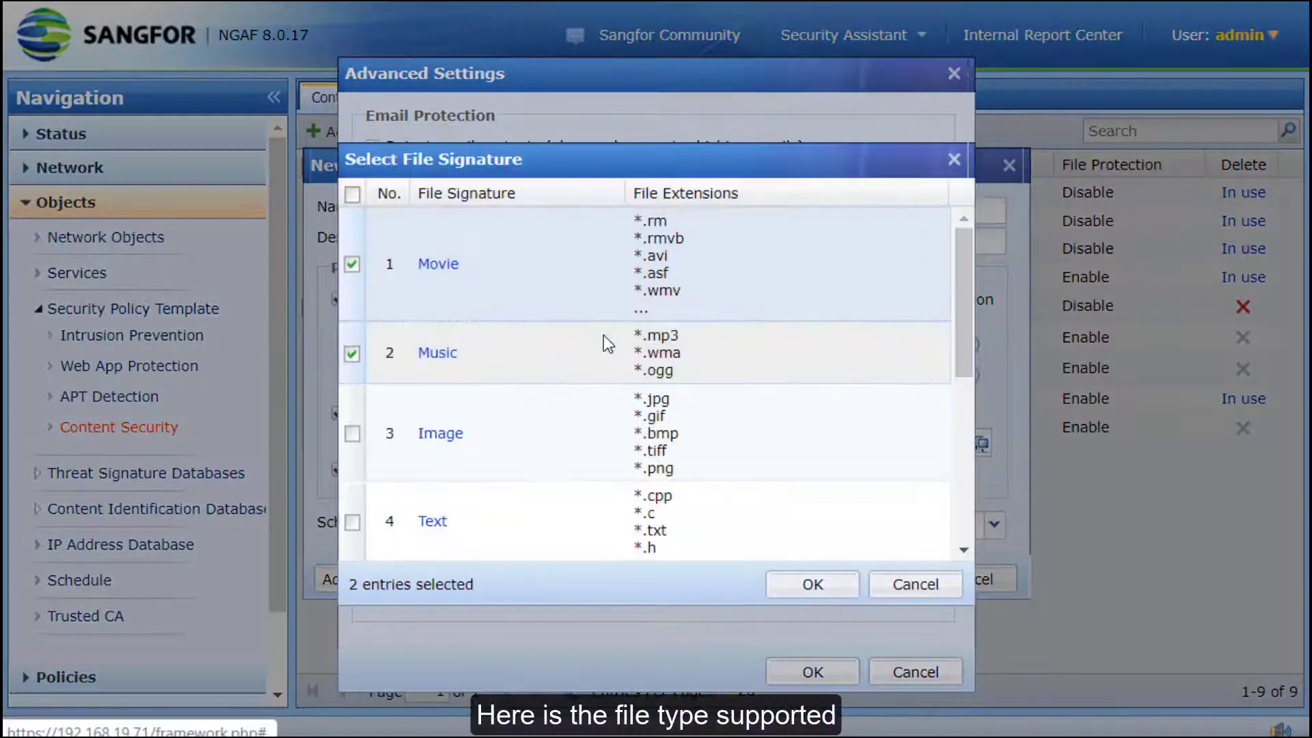
{"action": "scroll", "coordinate": [608, 341], "scroll_direction": "down", "scroll_amount": 3}
{"action": "left_click", "coordinate": [914, 585]}
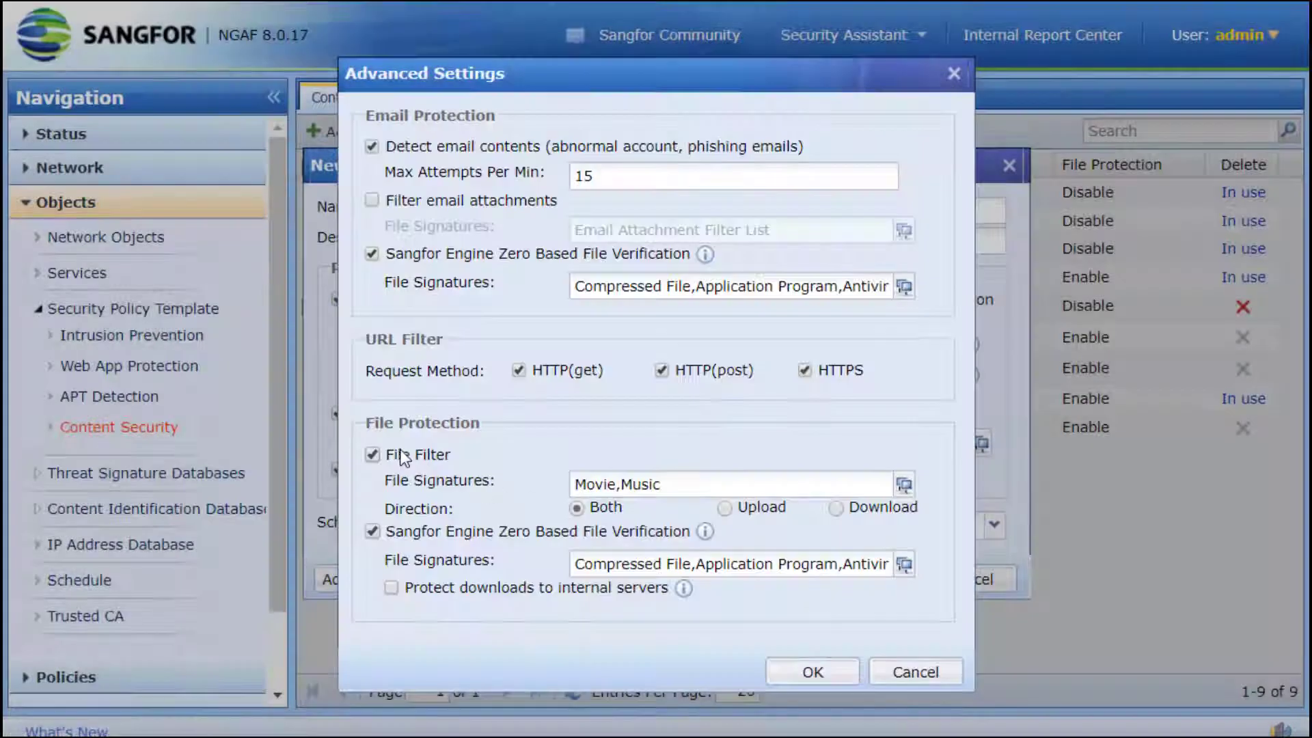
{"action": "left_click", "coordinate": [388, 452]}
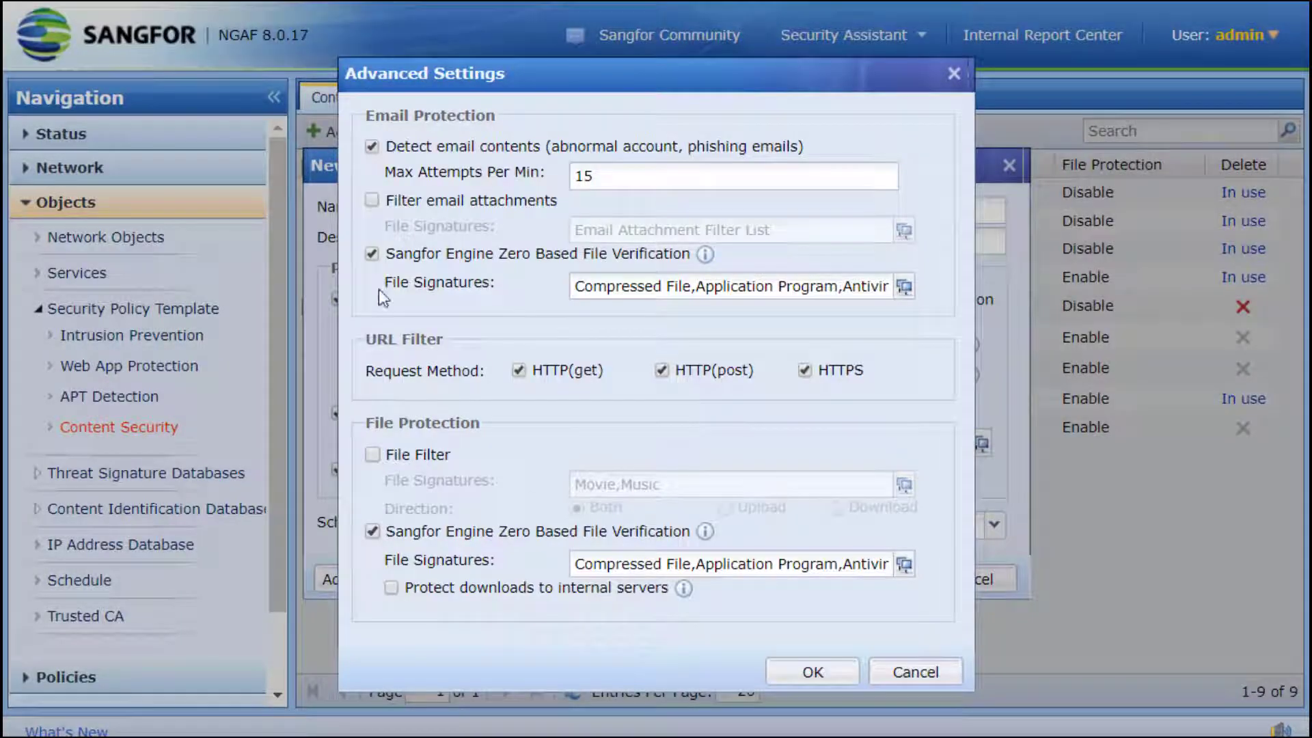
Confirm the advanced settings and save the NewTemplate content security template
{"action": "left_click", "coordinate": [812, 672]}
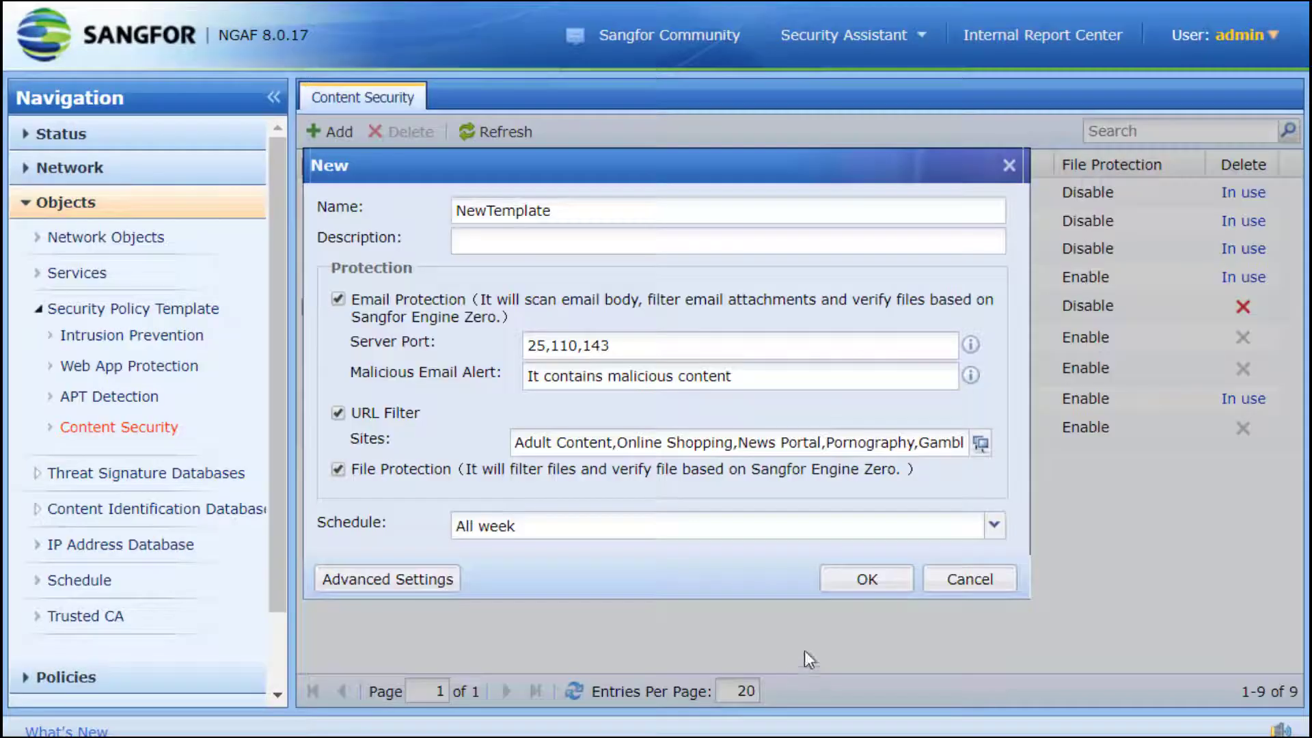
{"action": "left_click", "coordinate": [864, 580]}
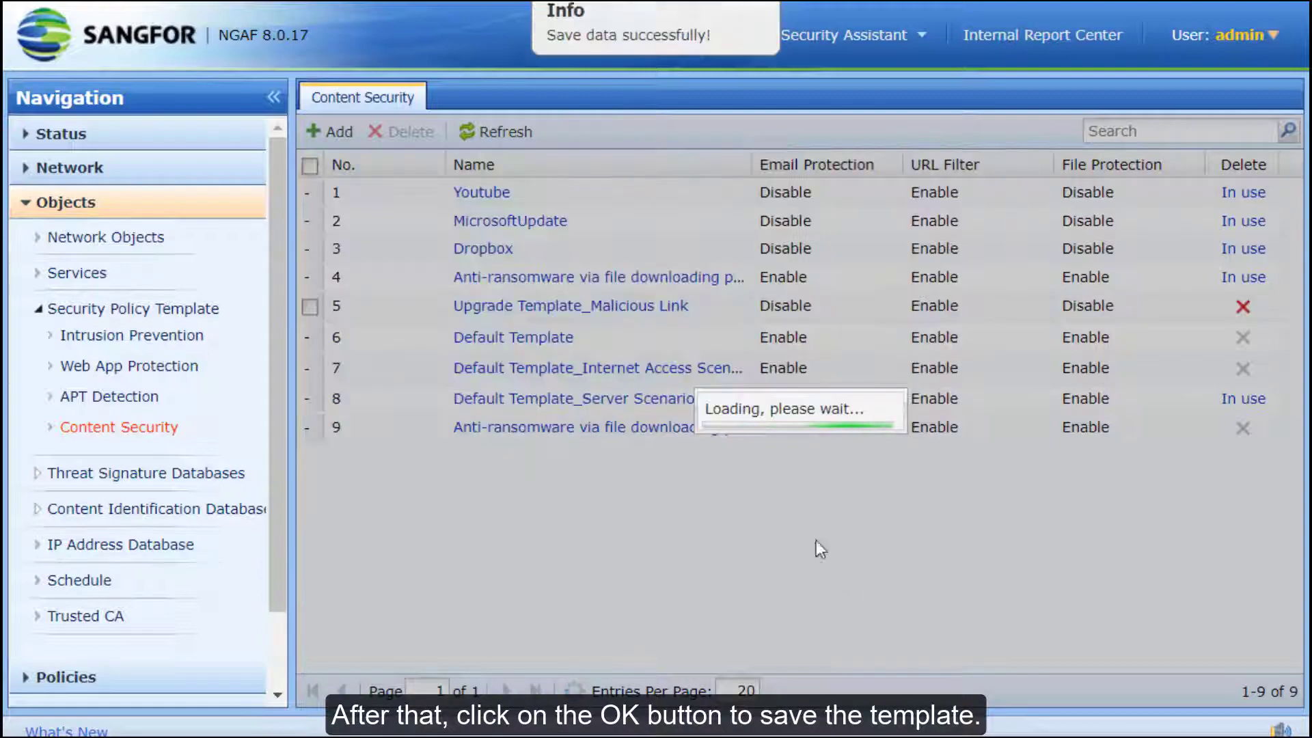